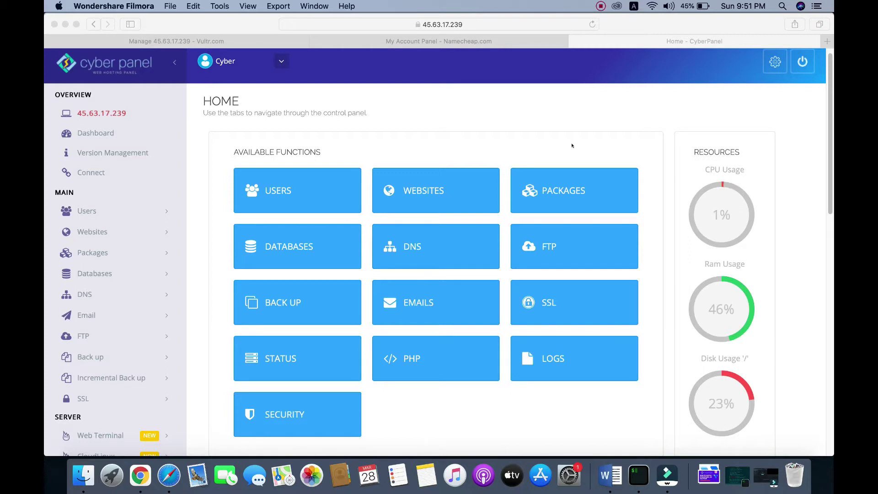
- Bring the Safari window forward and expand the DNS menu in CyberPanel's sidebar
scroll(482, 124, "down", 1)
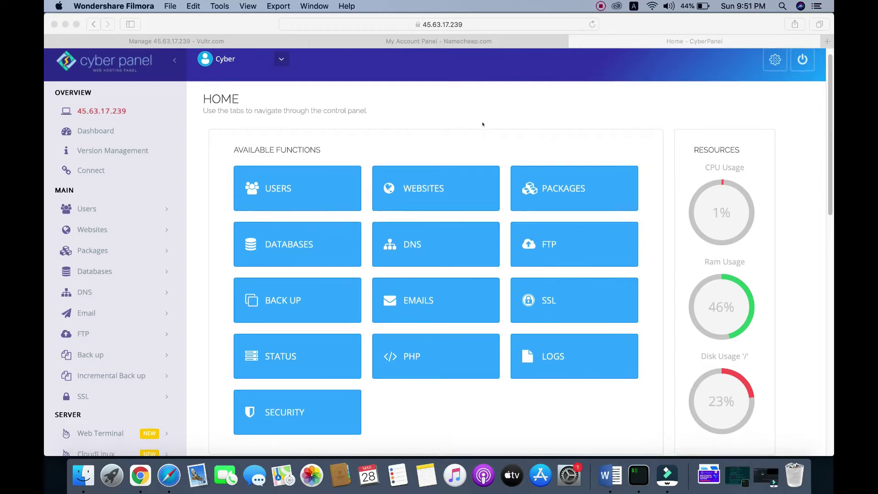
scroll(482, 124, "down", 3)
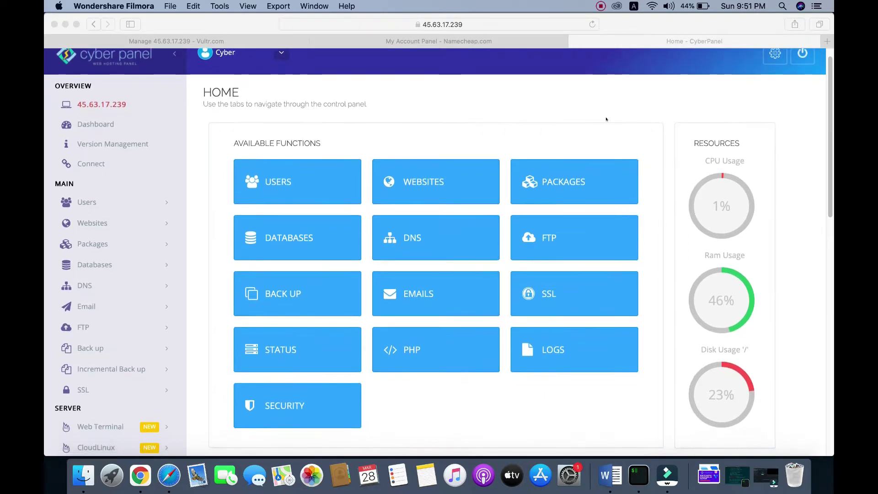
left_click(80, 285)
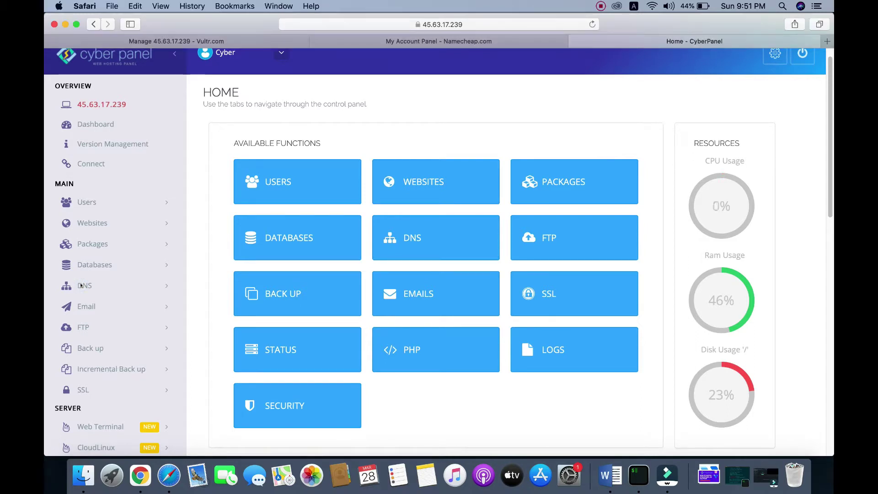
left_click(82, 284)
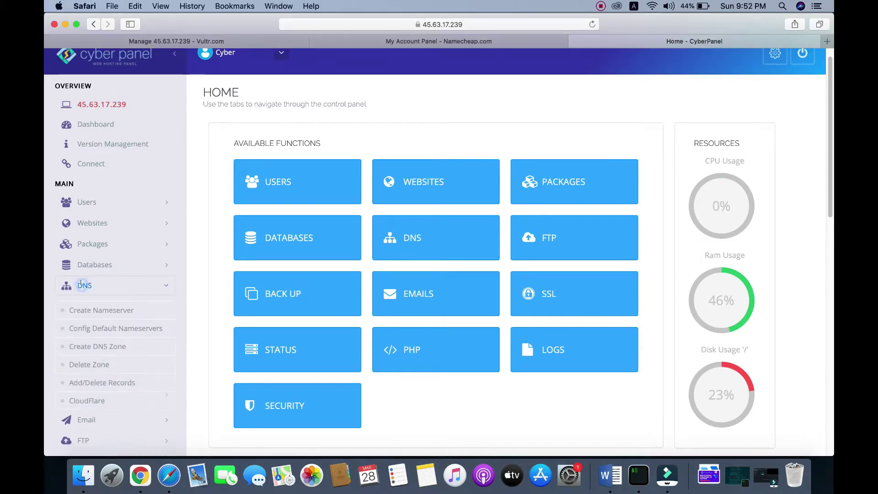
- Open the Create Nameserver form, skim the DNS documentation, then close it to return
left_click(106, 307)
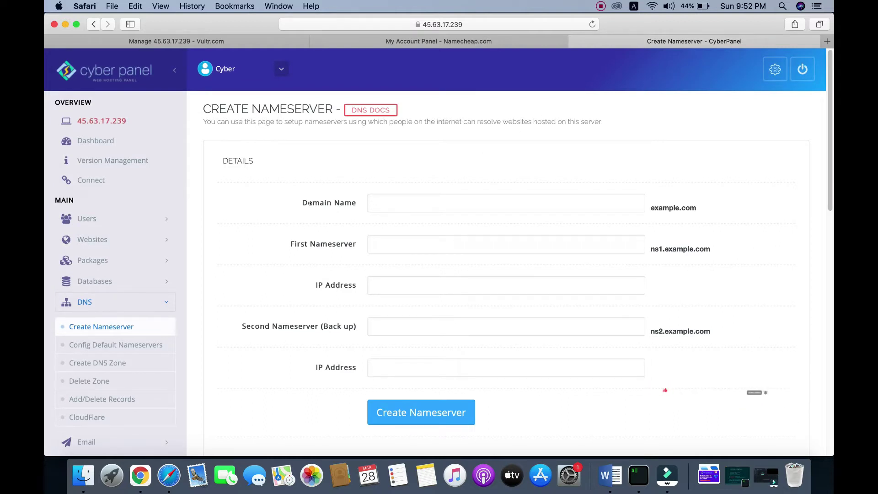
left_click(384, 199)
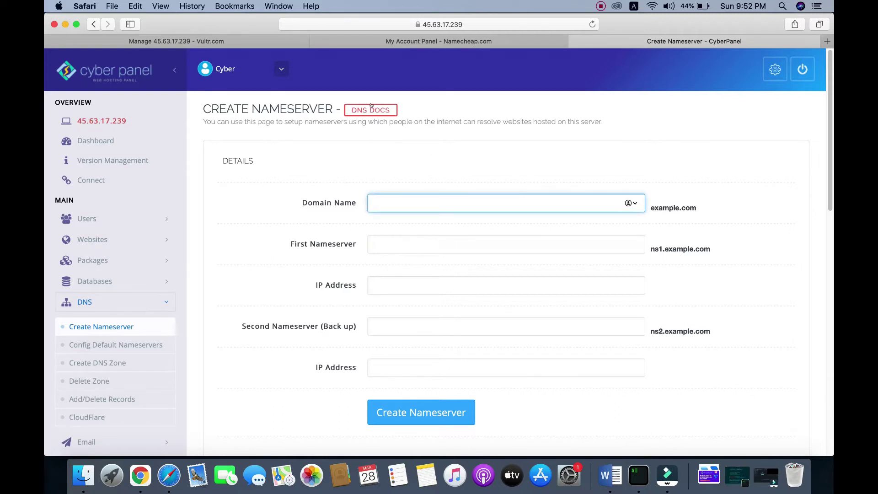
left_click(390, 105)
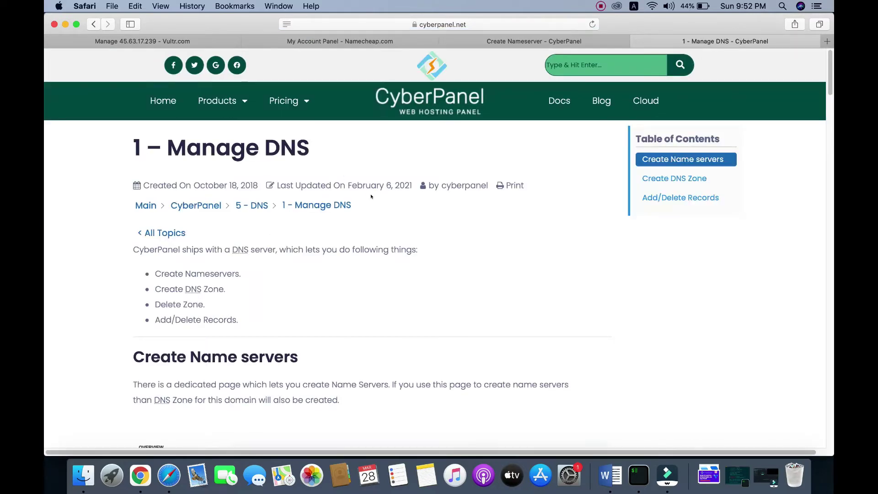
scroll(372, 196, "down", 1)
scroll(372, 197, "up", 1)
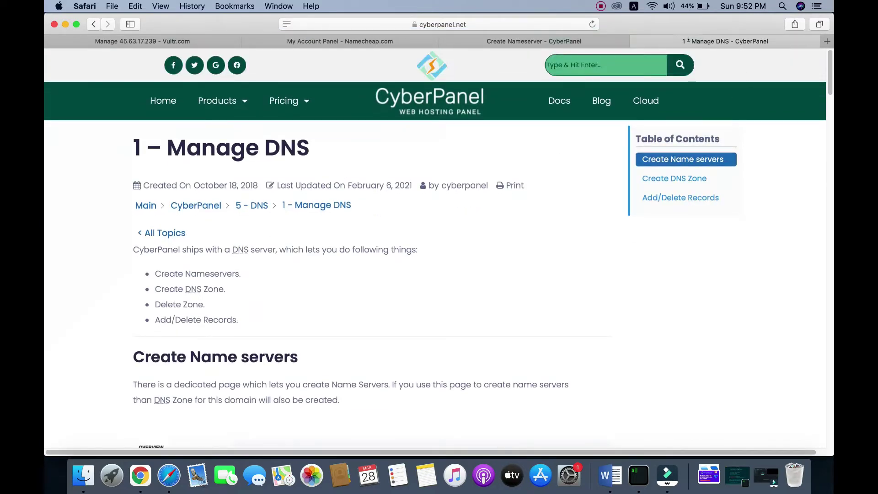
left_click(637, 41)
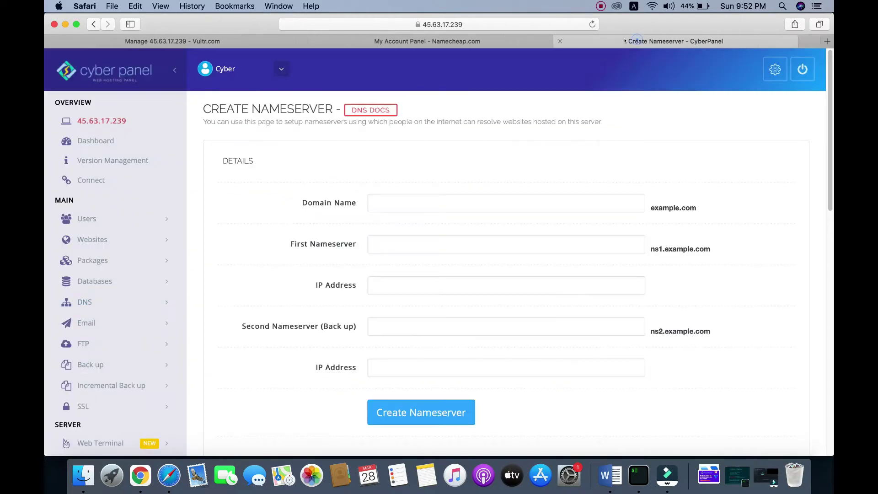
- Enter tipsforyard.com as the domain and copy it
left_click(389, 198)
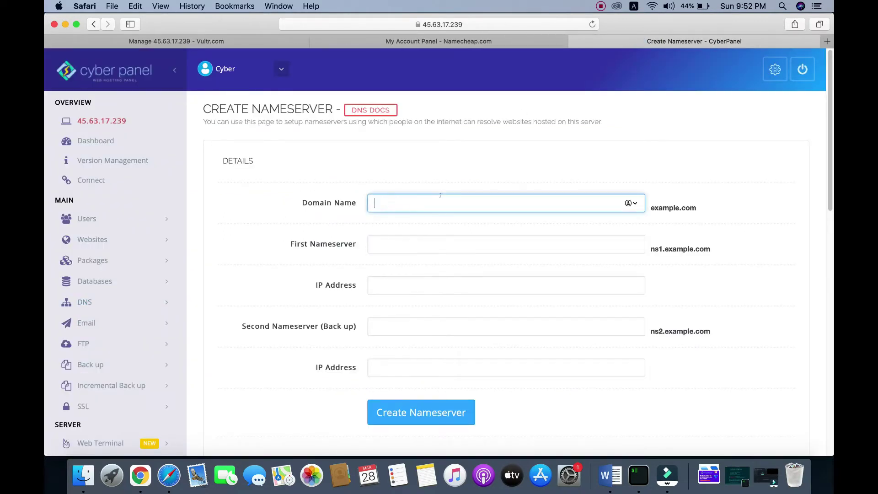
type("tipsforyard.com")
key("super+a")
right_click(399, 203)
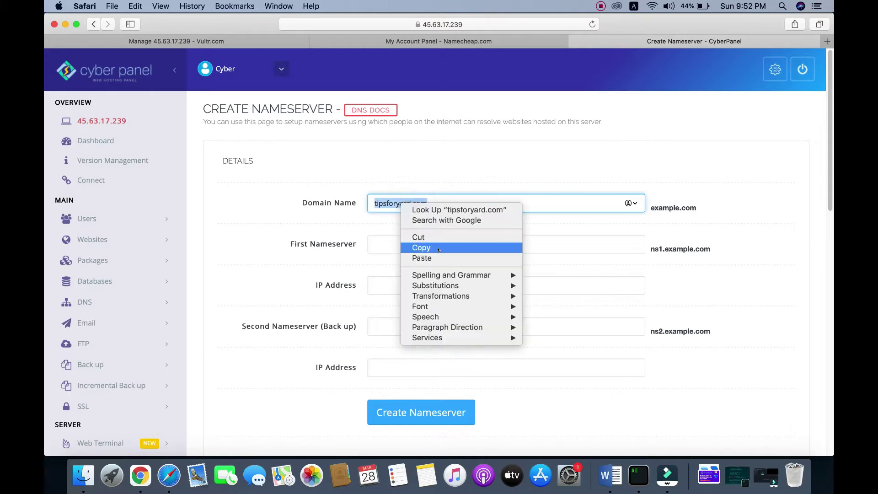
left_click(438, 249)
- Fill the nameserver fields with ns.tipsforyard.com and ns2.tipsforyard.com
left_click(383, 245)
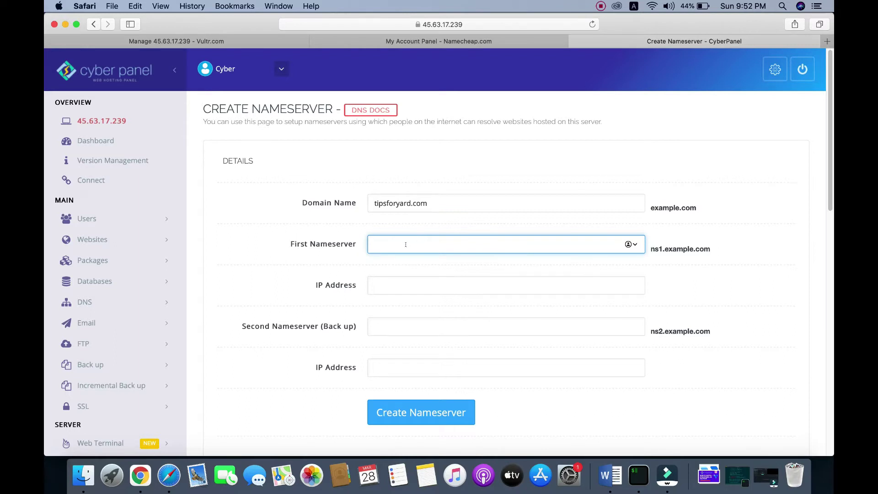
type("ns.")
key("super+v")
left_click(452, 326)
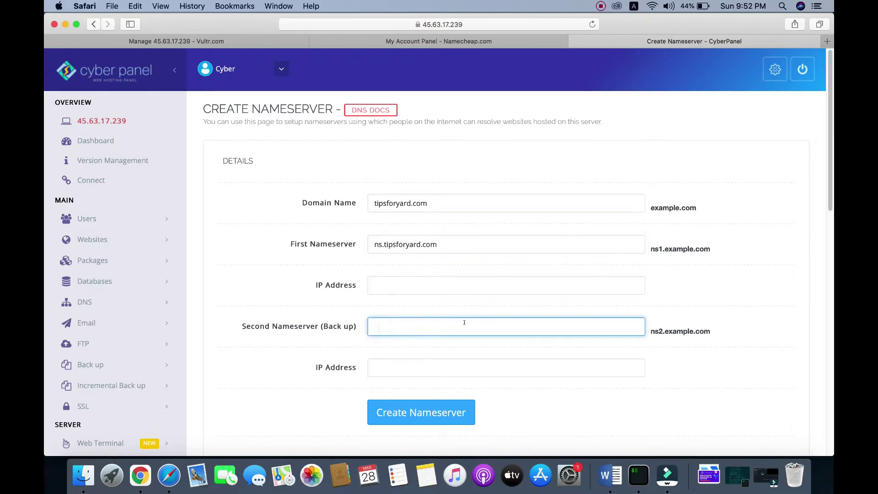
type("ns2.")
key("super+v")
- Copy the server's IP address from the Vultr server page
left_click(388, 285)
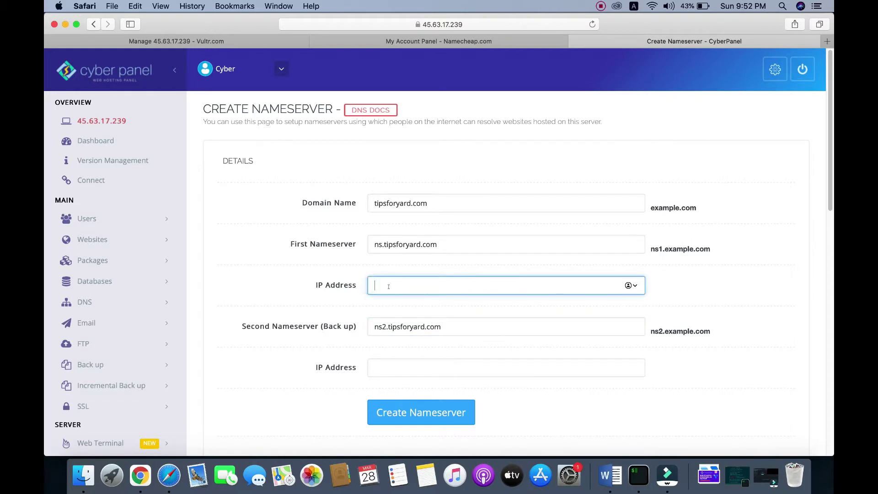
left_click(173, 42)
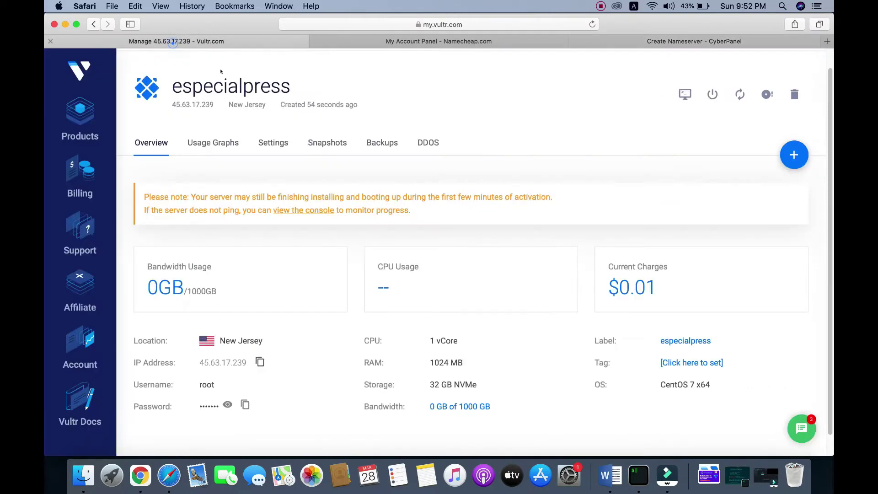
left_click(259, 361)
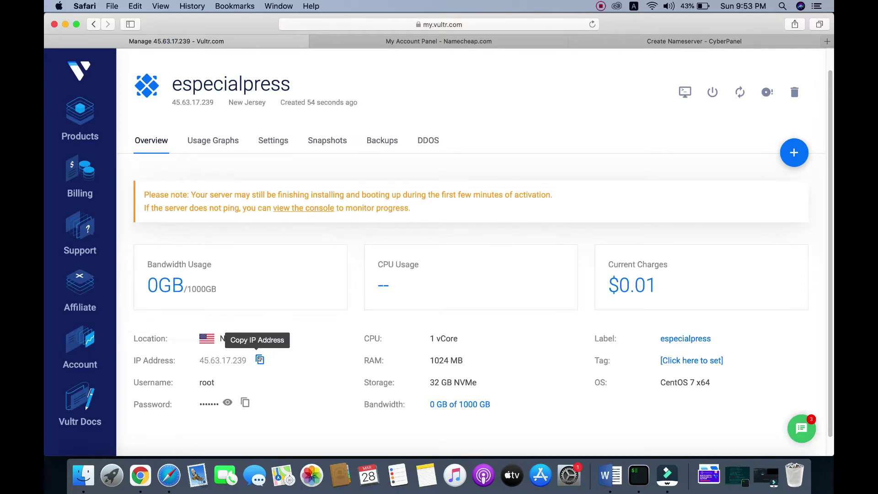
left_click(639, 42)
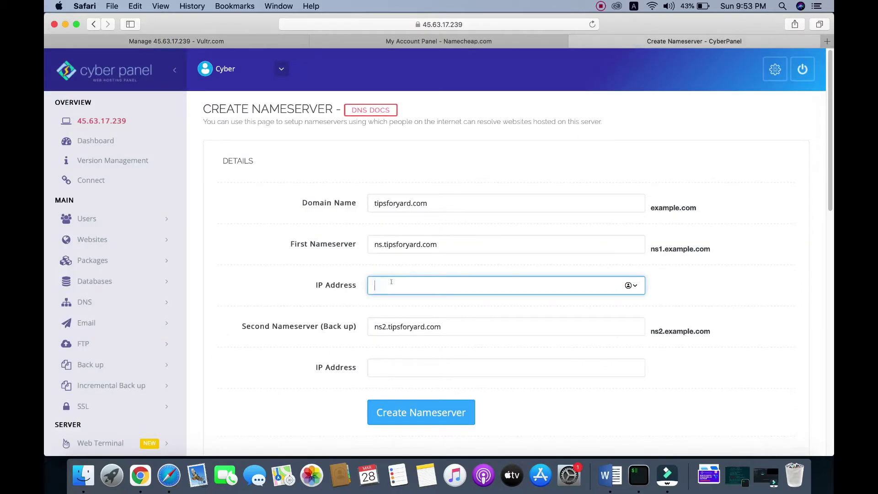
- Paste 45.63.17.239 into both nameserver IP fields and submit Create Nameserver
key("super+v")
left_click(385, 366)
key("super+v")
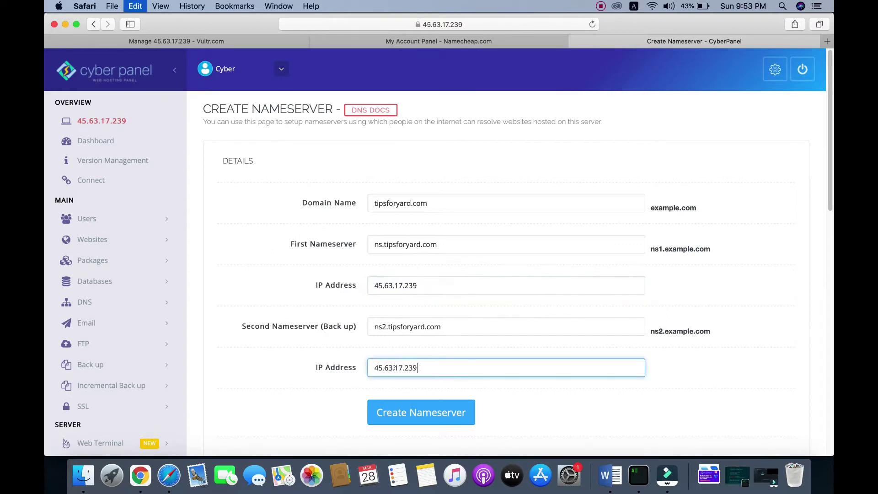
scroll(504, 399, "down", 1)
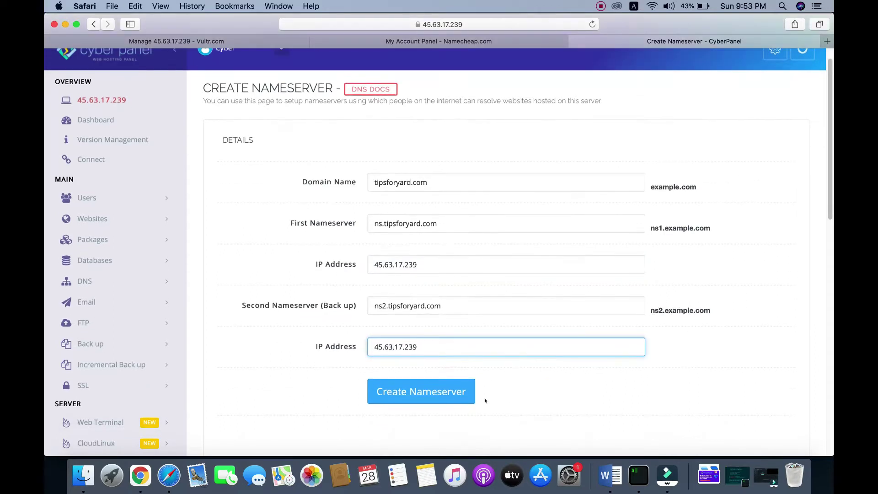
left_click(402, 392)
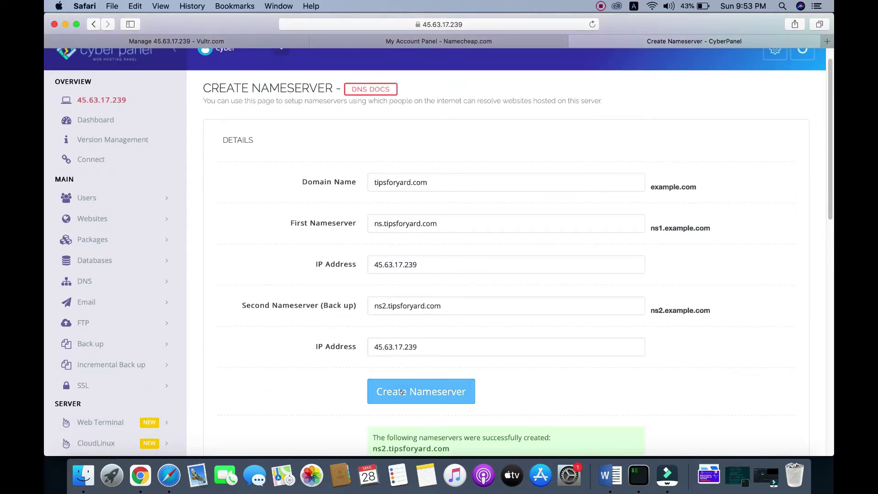
scroll(567, 339, "down", 4)
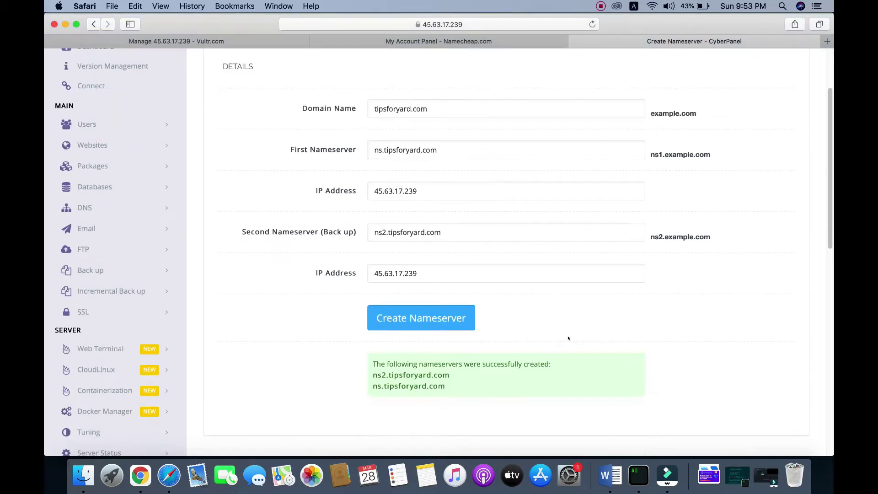
scroll(591, 346, "down", 1)
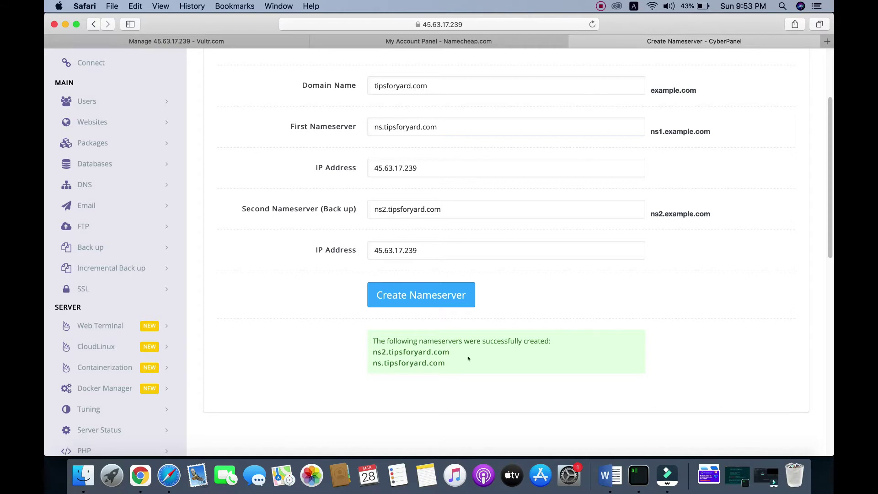
scroll(468, 358, "up", 2)
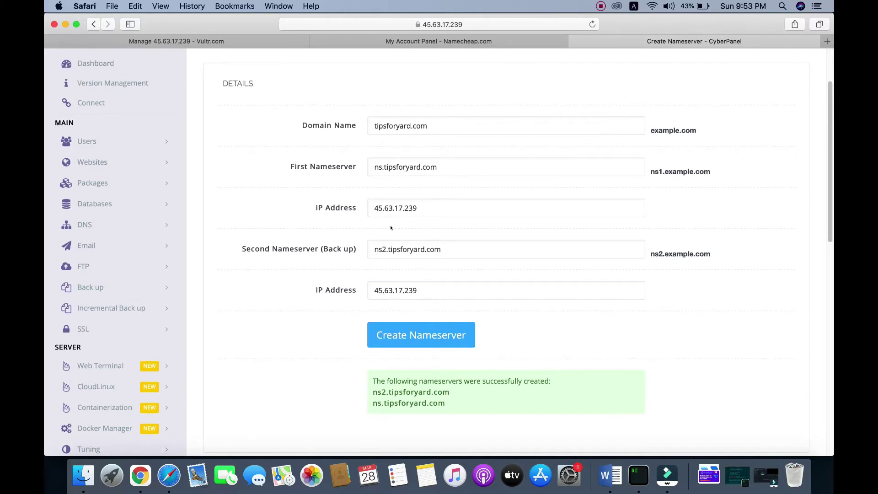
- Correct the first nameserver to ns1.tipsforyard.com, create again, and select the ns1 result line
left_click(382, 168)
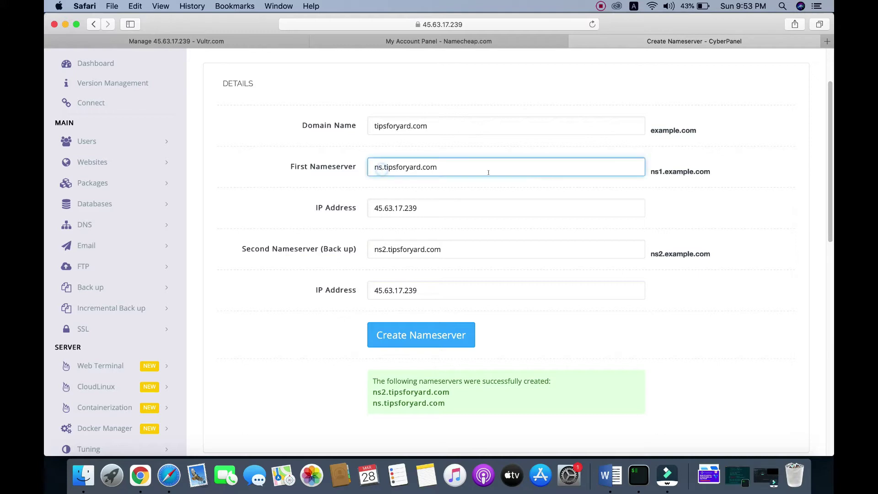
type("1")
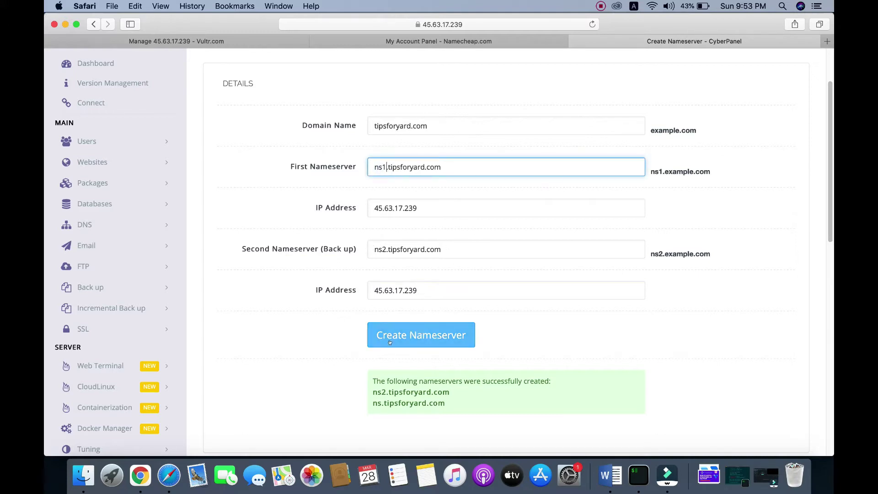
left_click(414, 332)
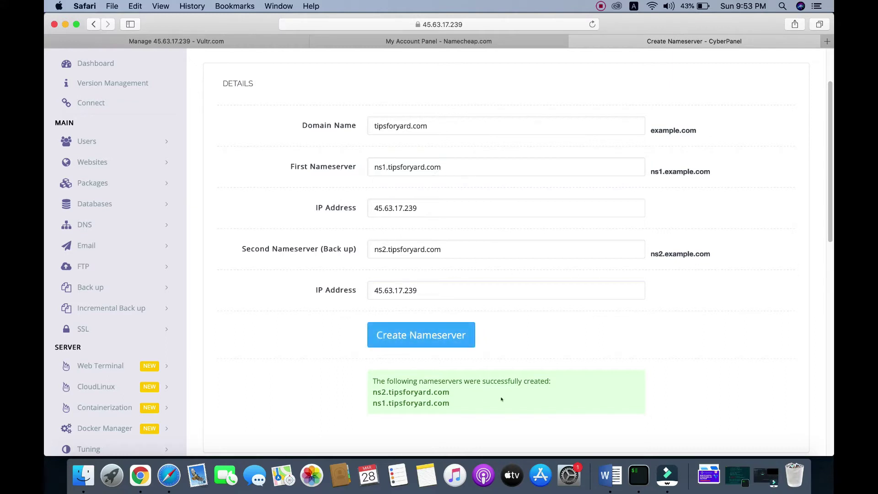
scroll(555, 328, "down", 2)
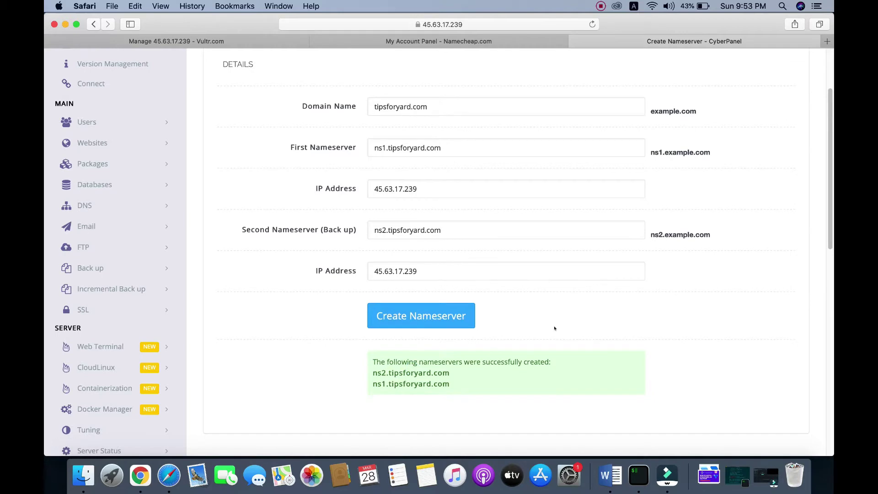
scroll(566, 324, "down", 2)
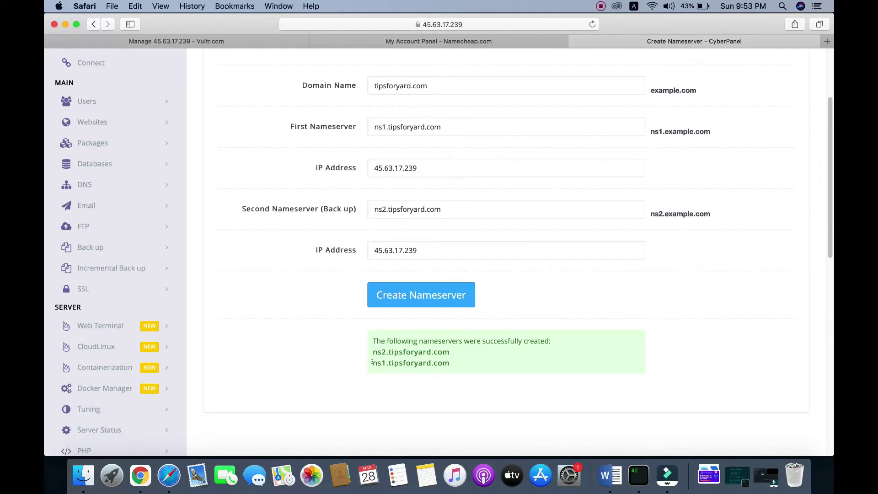
left_click_drag(374, 363, 466, 361)
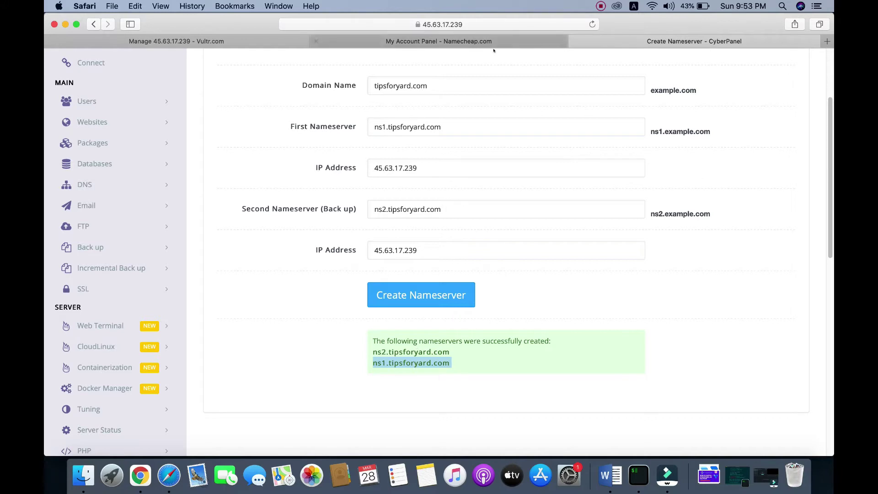
left_click(421, 42)
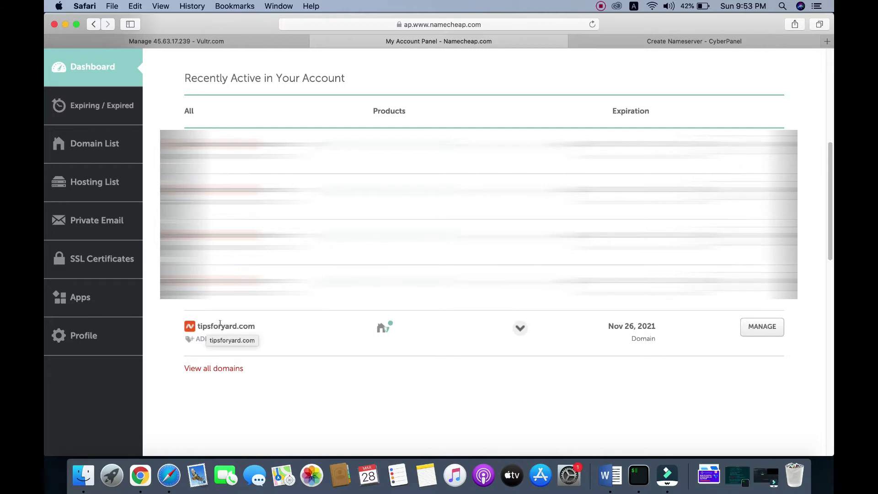
- Open the Advanced DNS settings for tipsforyard.com in Namecheap
left_click(758, 327)
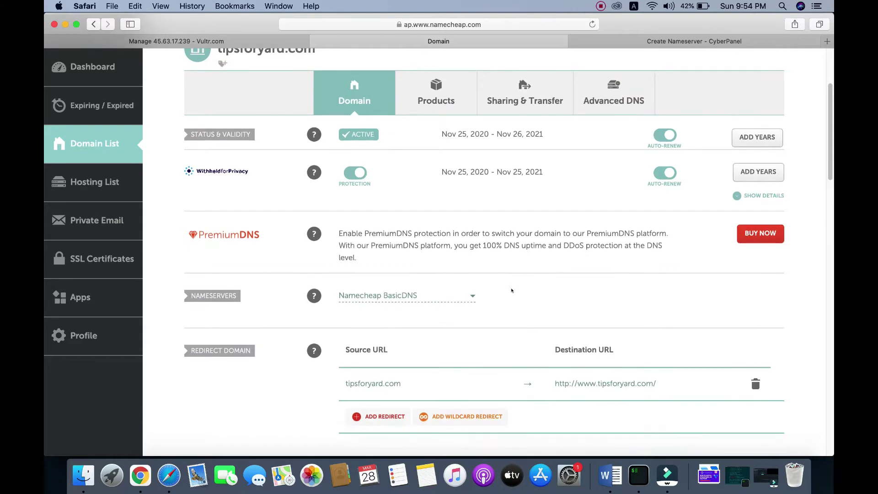
scroll(512, 290, "up", 3)
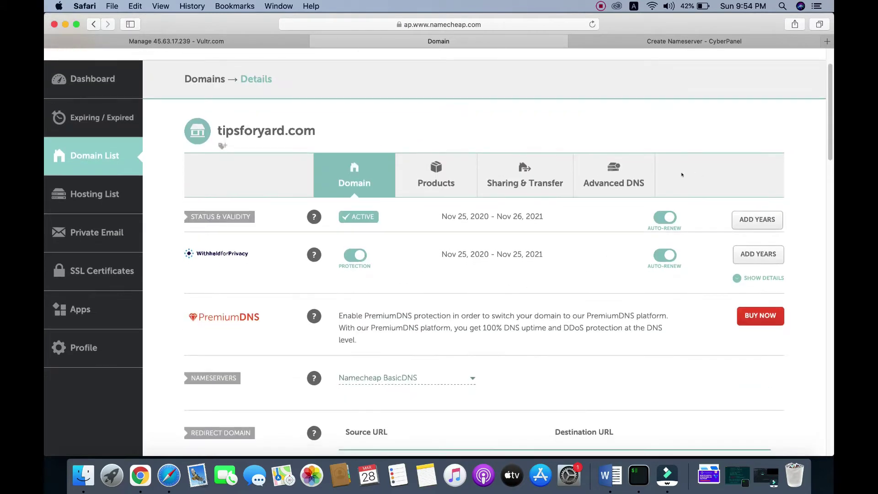
left_click(611, 177)
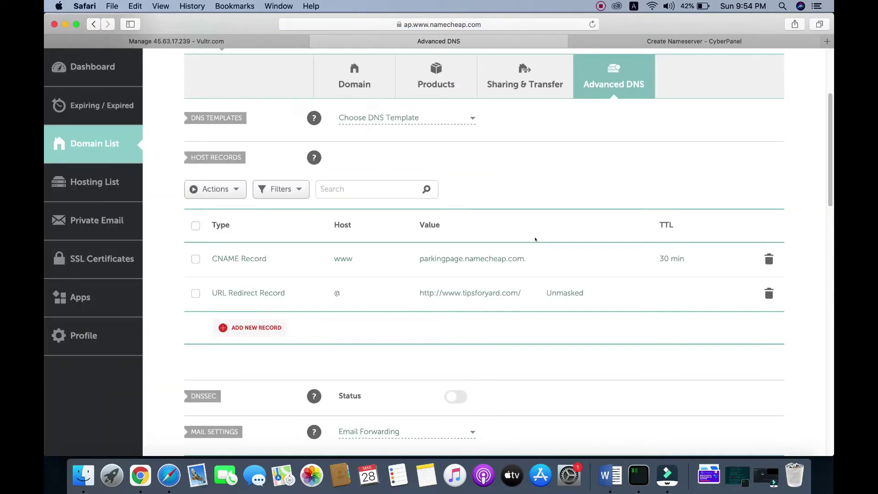
scroll(535, 239, "down", 10)
scroll(535, 240, "down", 5)
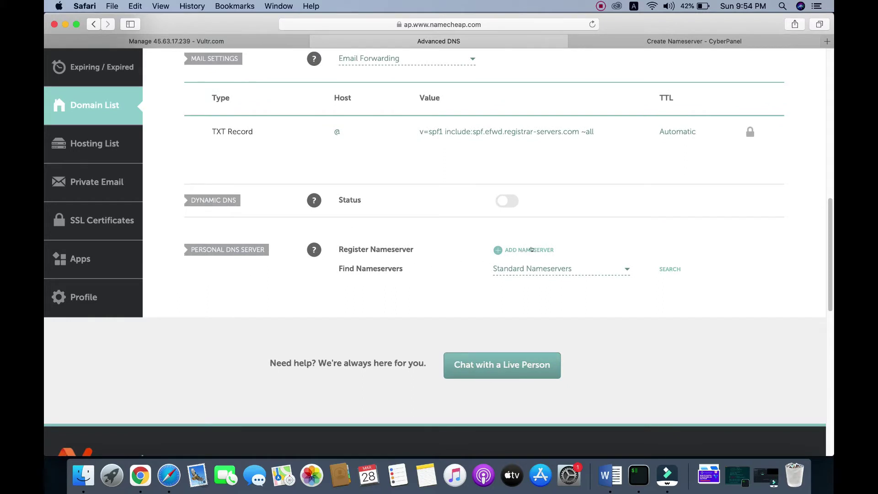
- Add personal nameserver ns1 with the IP 45.63.17.239 copied from Vultr
left_click(517, 249)
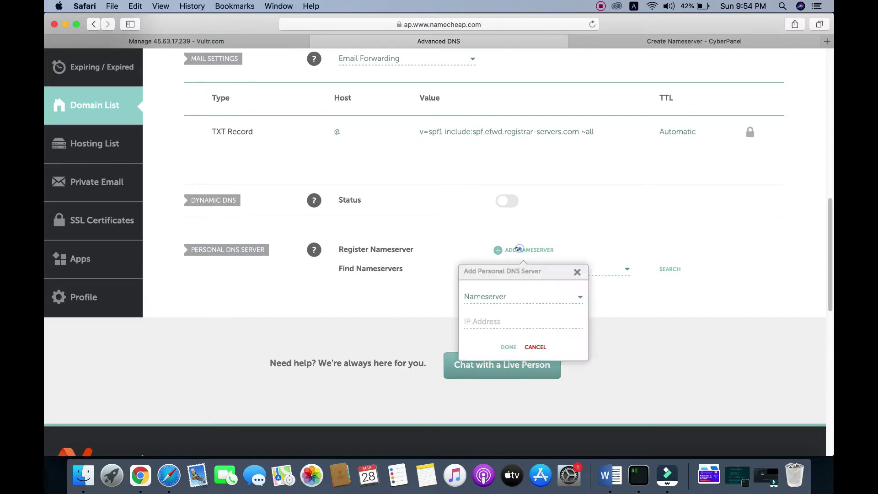
scroll(670, 206, "down", 1)
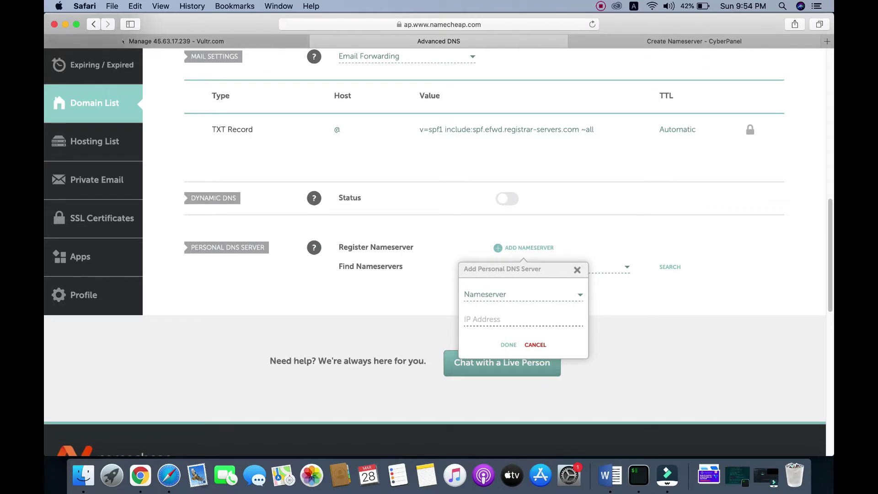
left_click(150, 42)
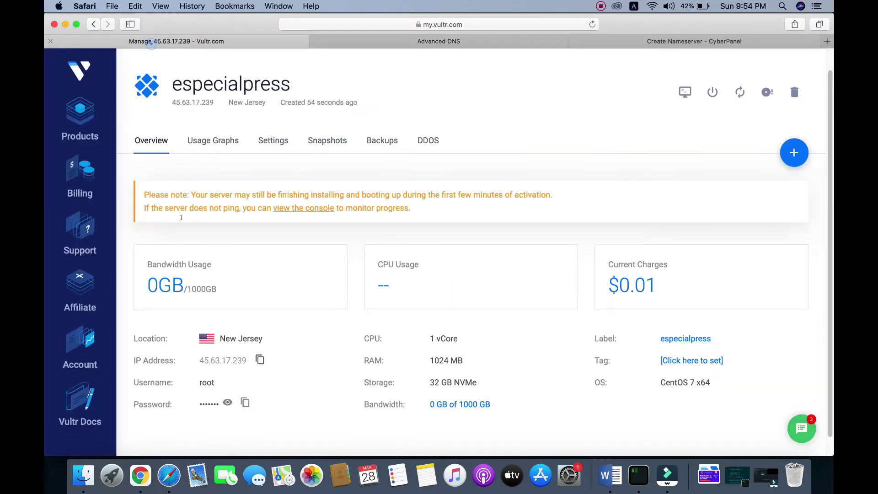
scroll(279, 350, "down", 1)
left_click(260, 357)
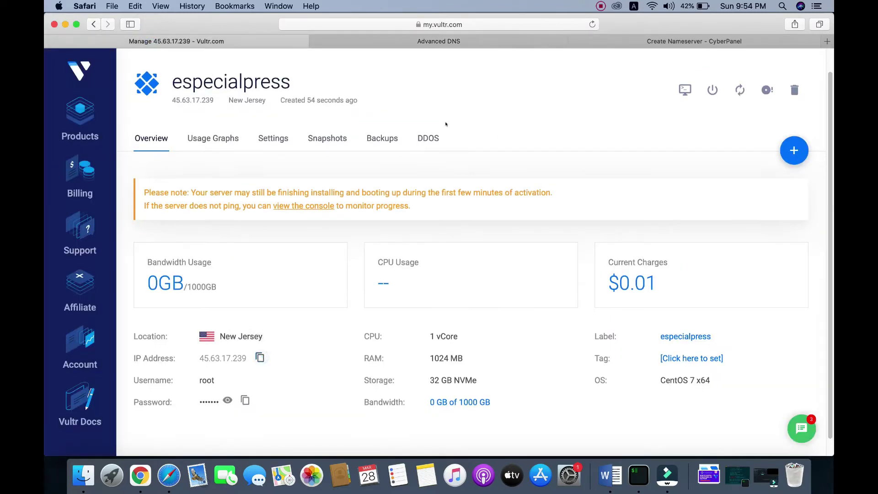
left_click(448, 42)
left_click(519, 295)
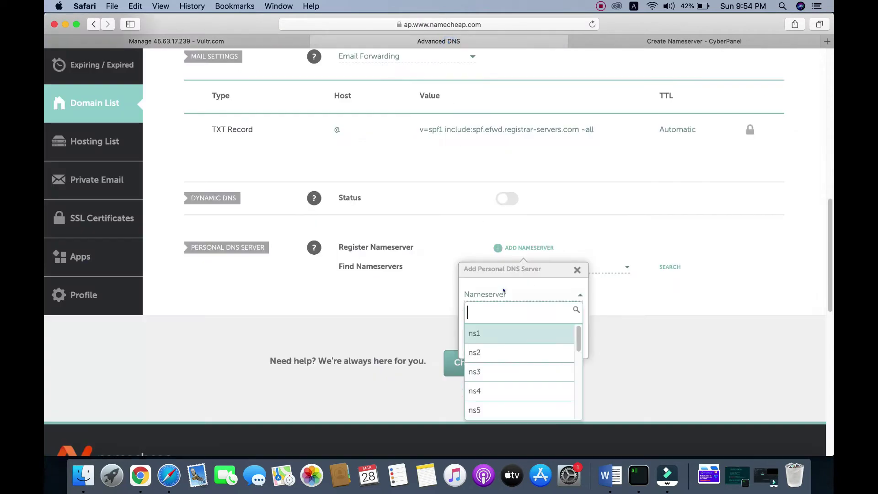
left_click(478, 329)
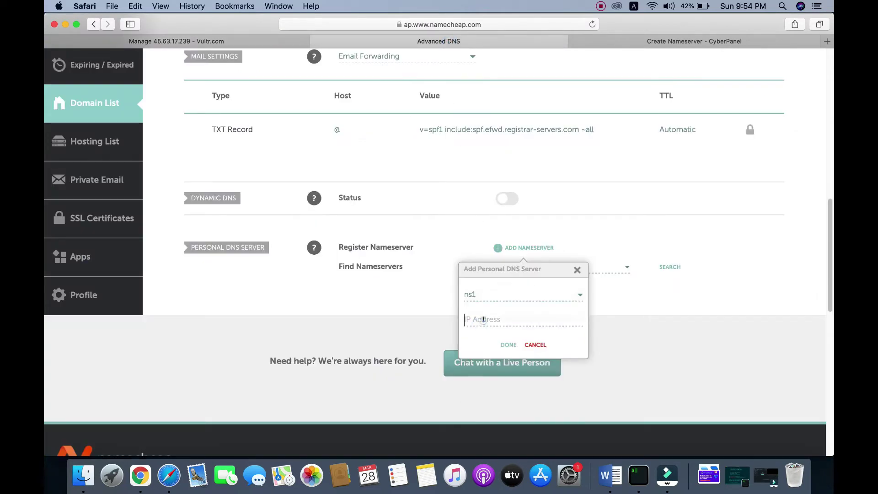
right_click(483, 318)
left_click(508, 345)
left_click(503, 346)
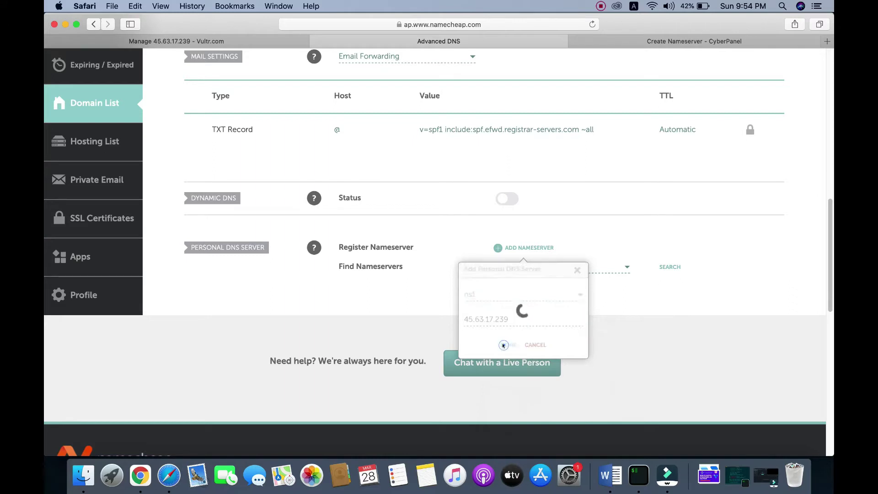
- Add personal nameserver ns2 with the IP 45.63.17.239
left_click(512, 248)
left_click(505, 295)
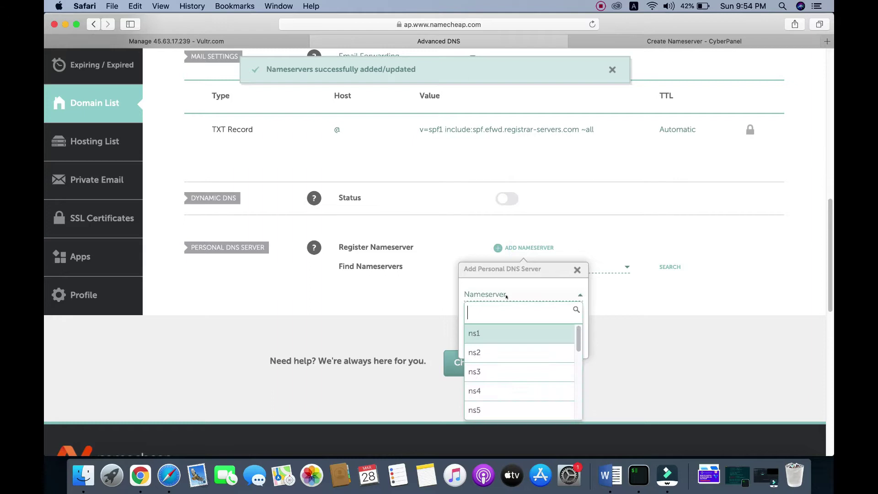
left_click(488, 352)
right_click(496, 319)
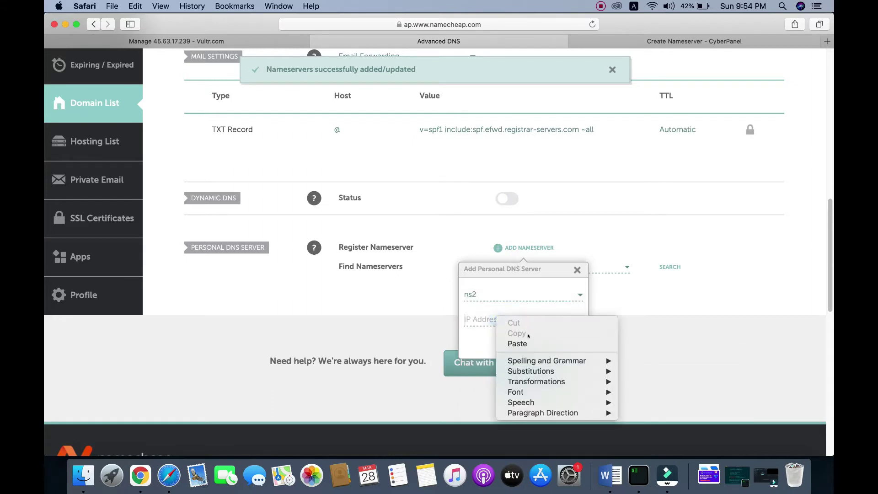
left_click(533, 344)
left_click(506, 345)
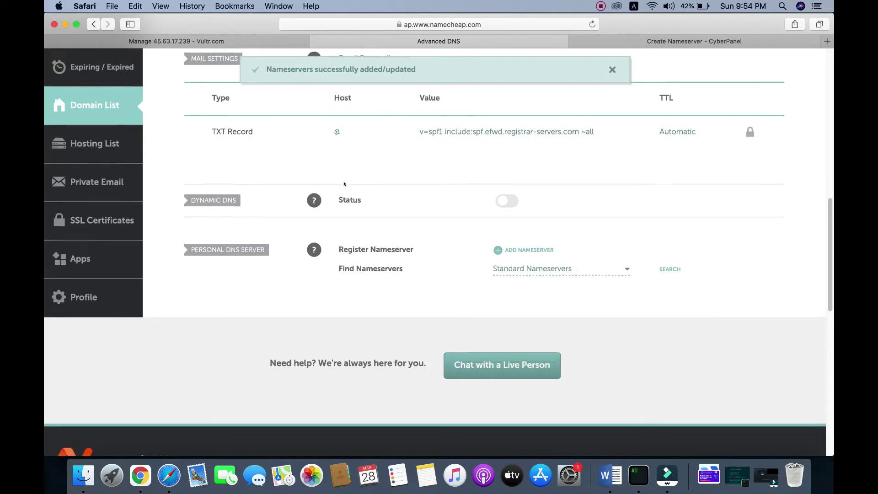
scroll(345, 183, "up", 5)
scroll(345, 184, "up", 5)
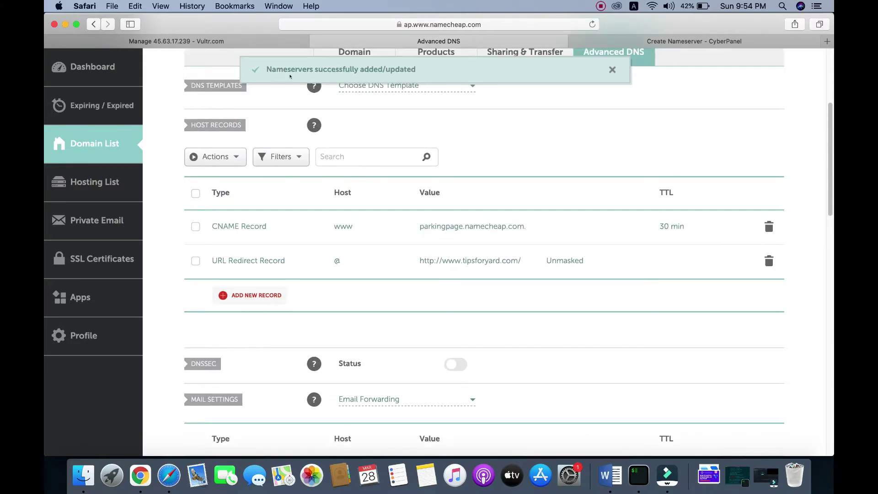
scroll(379, 185, "down", 10)
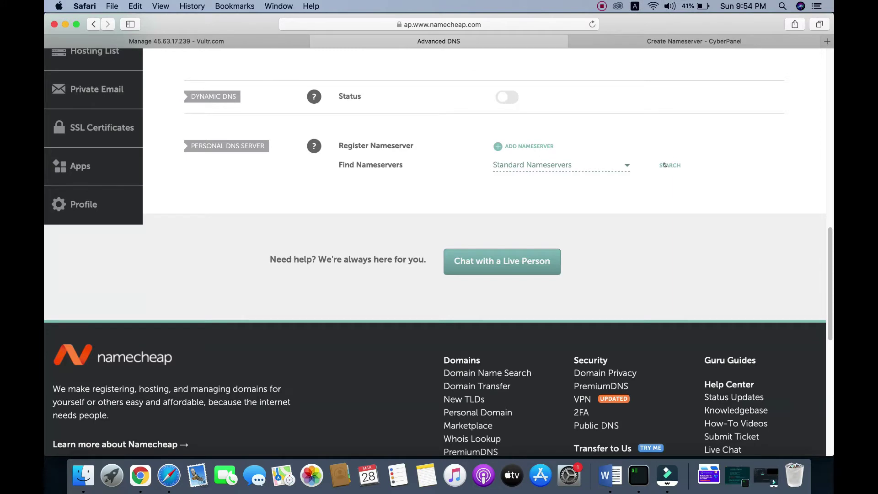
left_click(664, 165)
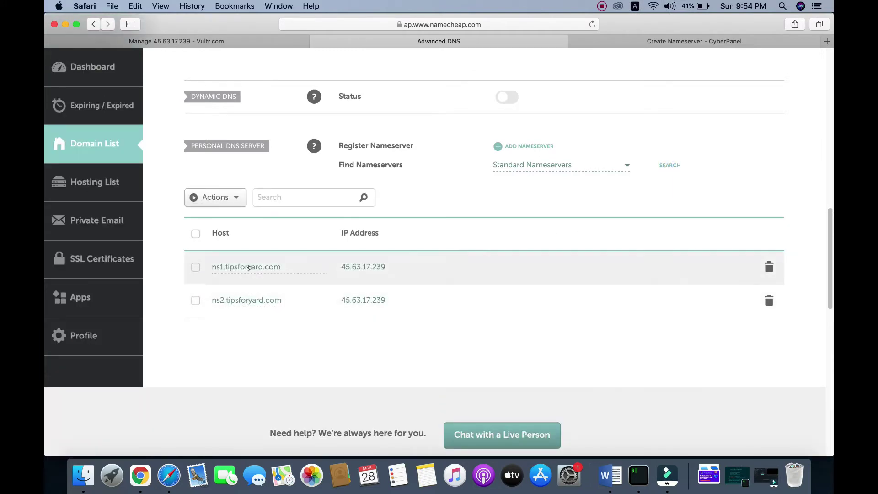
scroll(292, 264, "up", 5)
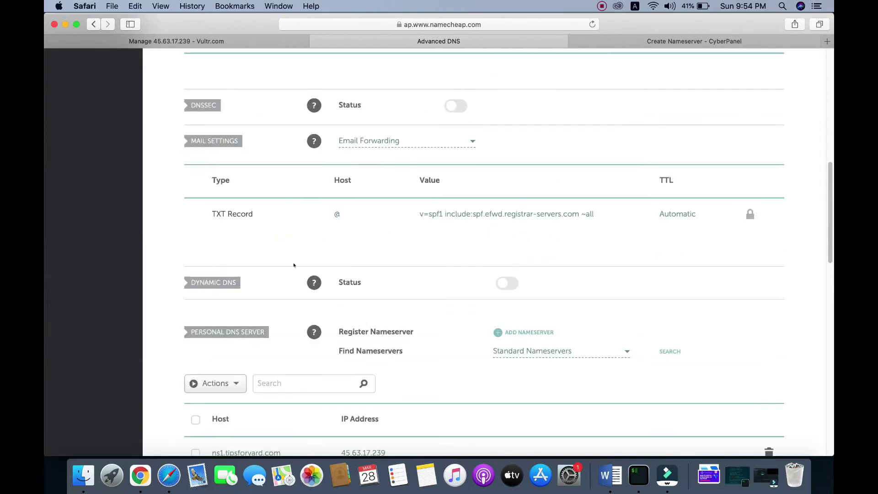
scroll(294, 265, "up", 1)
scroll(294, 265, "up", 8)
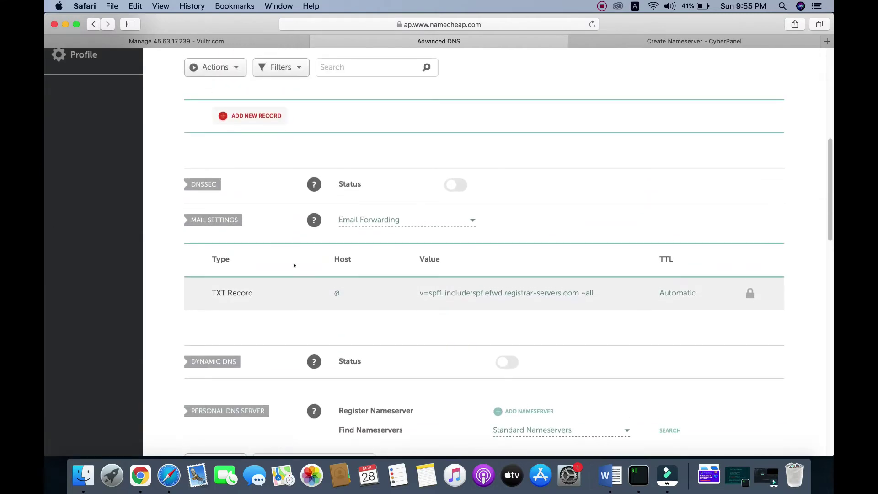
scroll(294, 266, "up", 4)
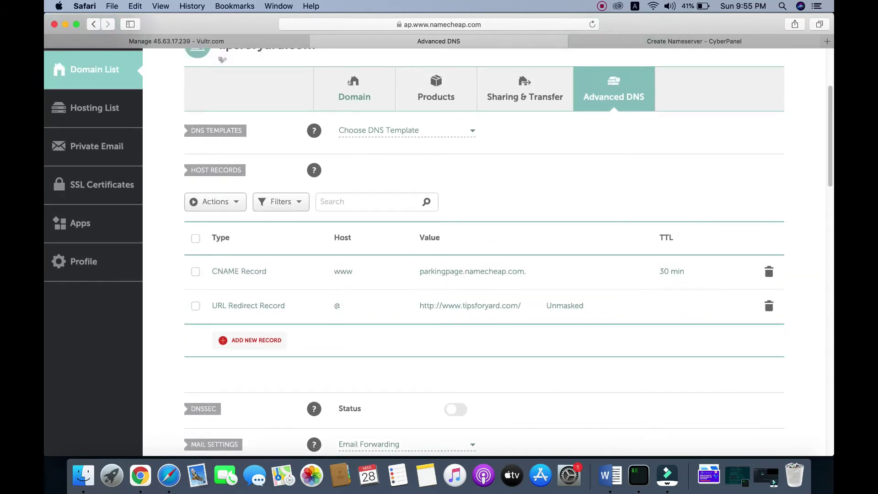
- Set the domain's Nameservers option to Custom DNS on the Domain tab
left_click(355, 90)
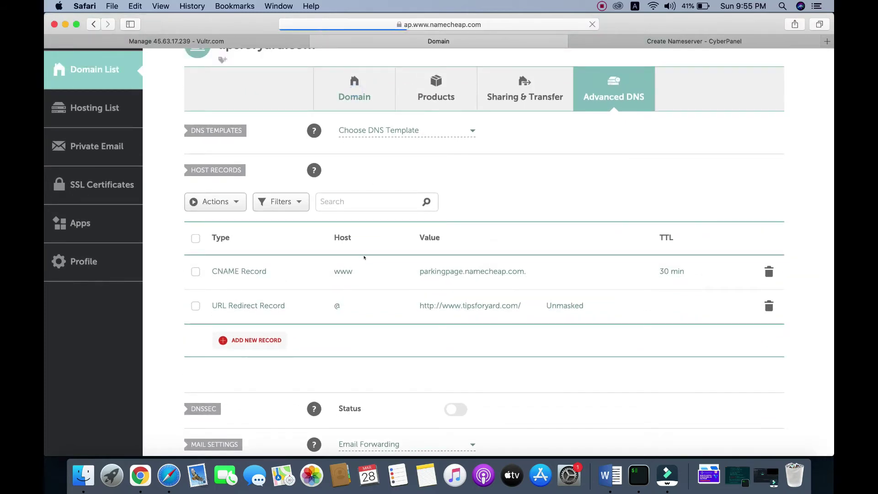
scroll(365, 258, "down", 3)
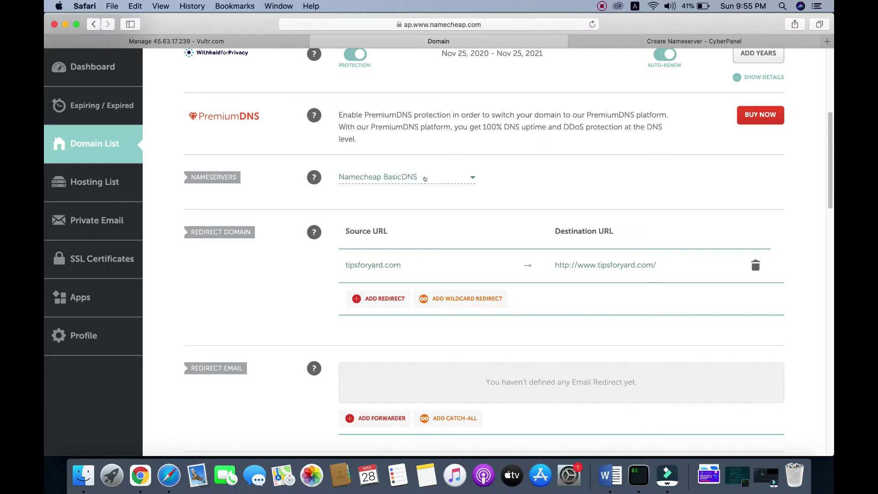
left_click(426, 178)
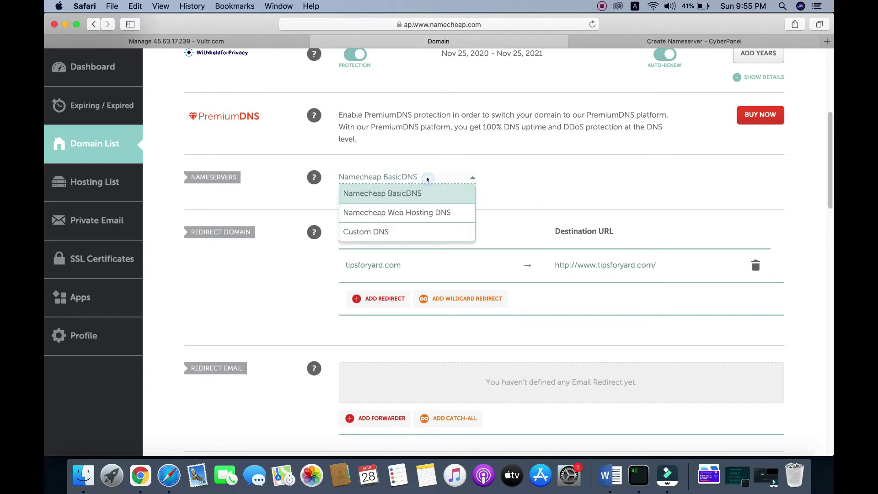
left_click(393, 231)
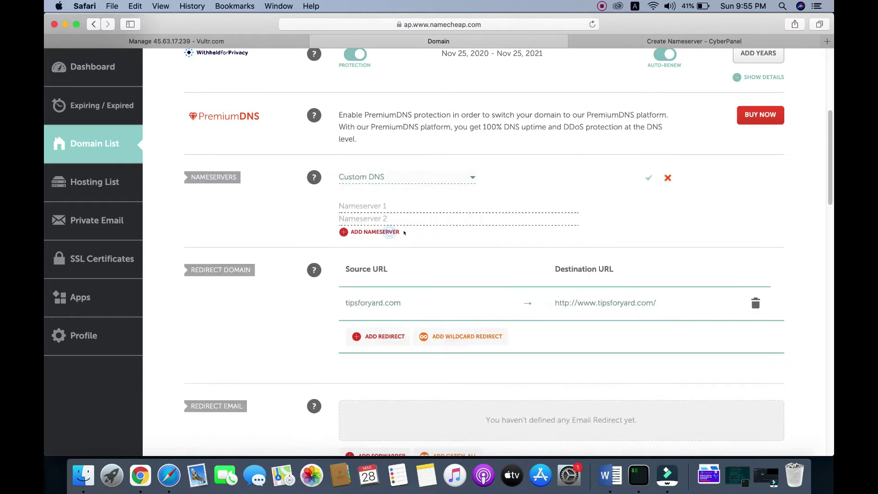
- Copy ns1.tipsforyard.com from CyberPanel into Namecheap's Nameserver 1 field
left_click(637, 42)
scroll(525, 247, "down", 3)
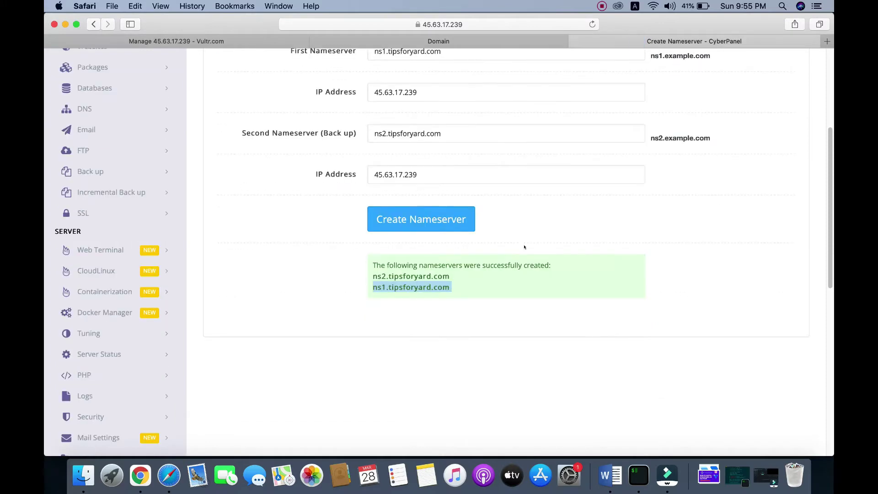
left_click(392, 285)
left_click_drag(373, 286, 447, 287)
right_click(430, 288)
left_click(453, 322)
left_click(454, 43)
right_click(367, 206)
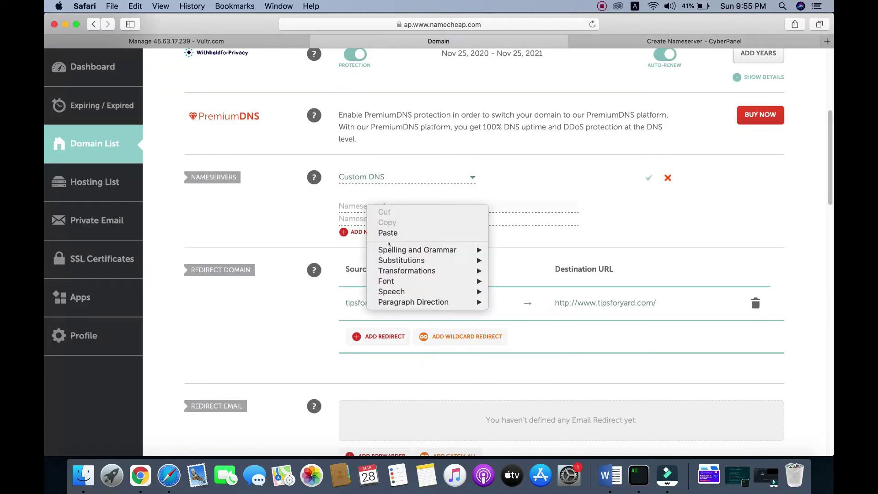
left_click(388, 233)
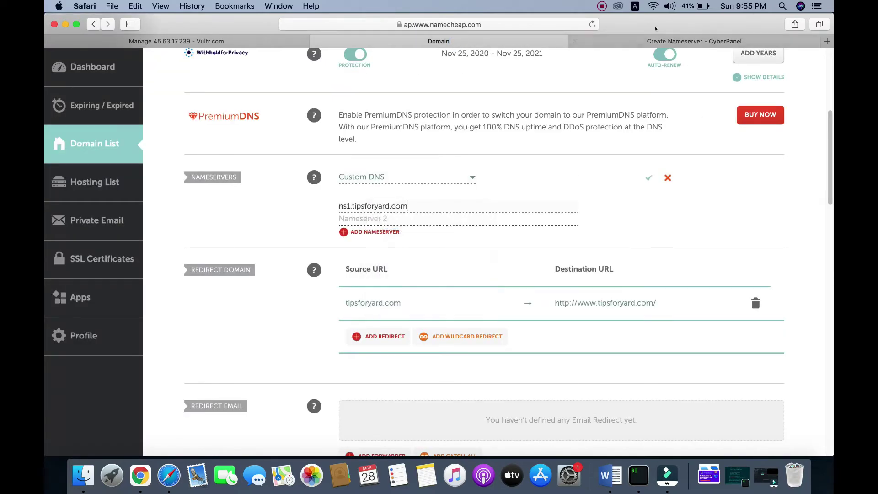
- Copy ns2.tipsforyard.com into Nameserver 2 and save the custom nameservers
left_click(655, 41)
left_click(392, 275)
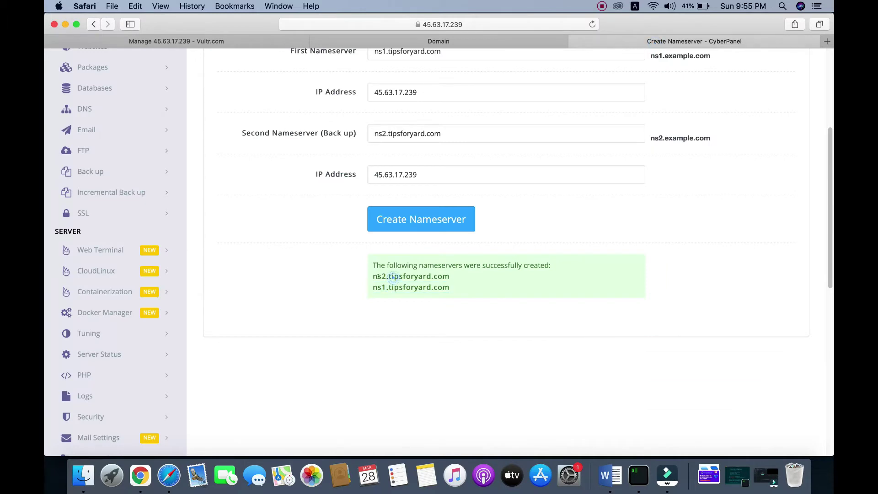
left_click_drag(373, 276, 448, 273)
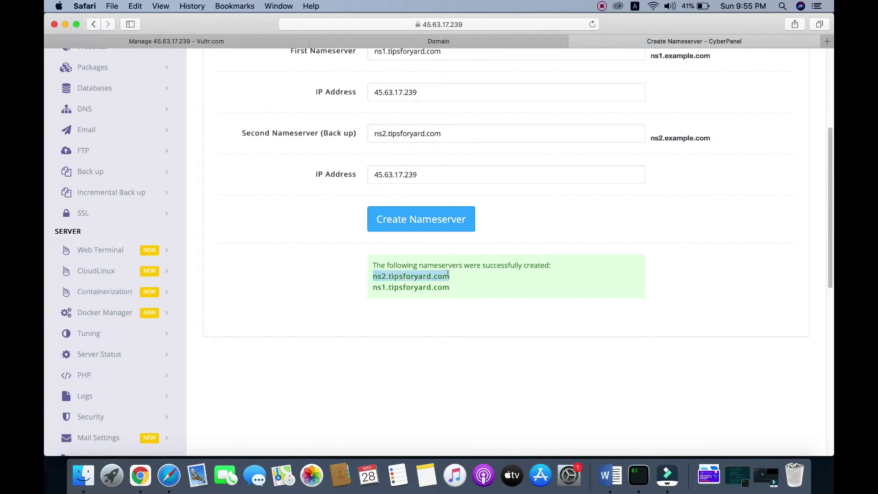
right_click(431, 274)
left_click(452, 308)
left_click(458, 44)
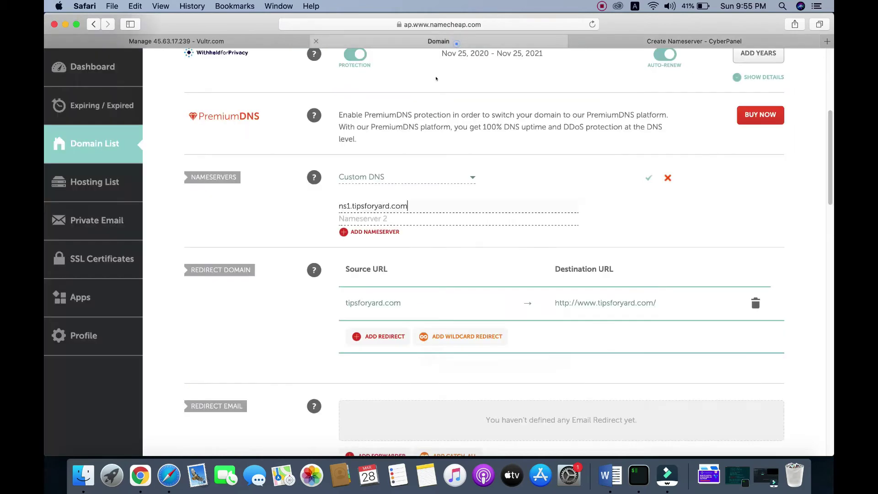
right_click(355, 219)
left_click(394, 243)
left_click(648, 178)
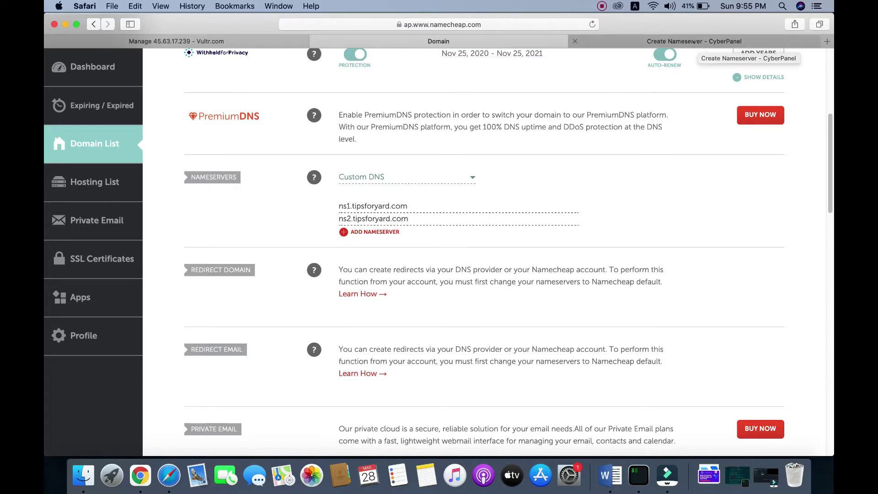
left_click(694, 42)
scroll(648, 175, "up", 5)
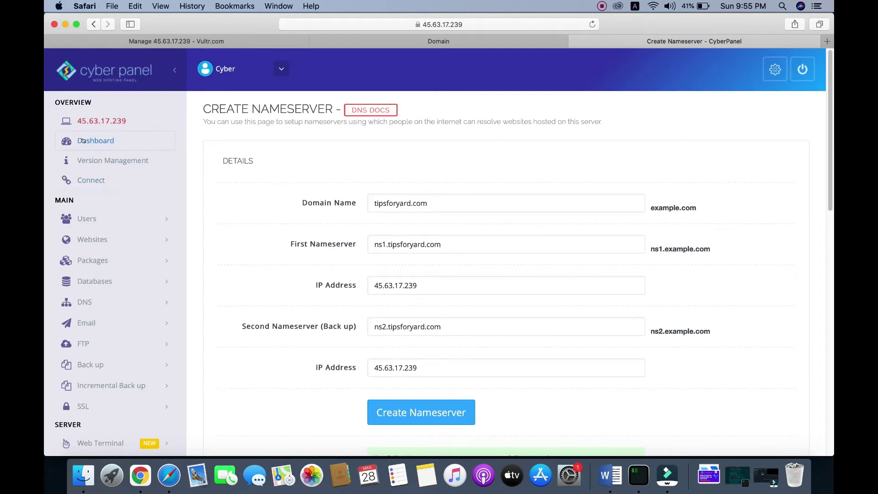
- Open the Create Website page from CyberPanel's Websites menu
left_click(89, 238)
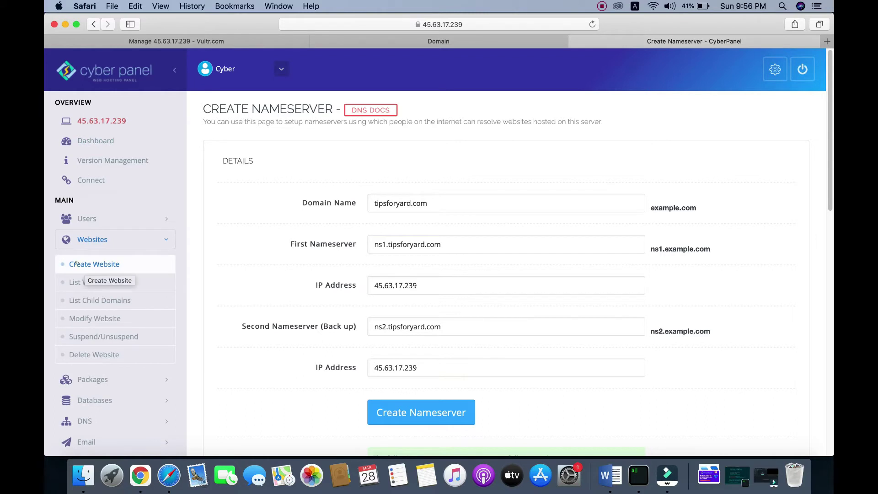
left_click(91, 264)
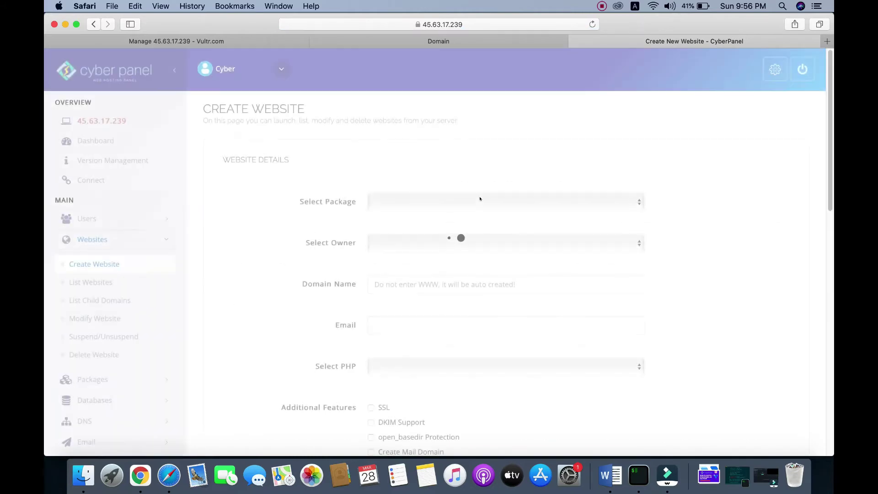
scroll(456, 159, "down", 1)
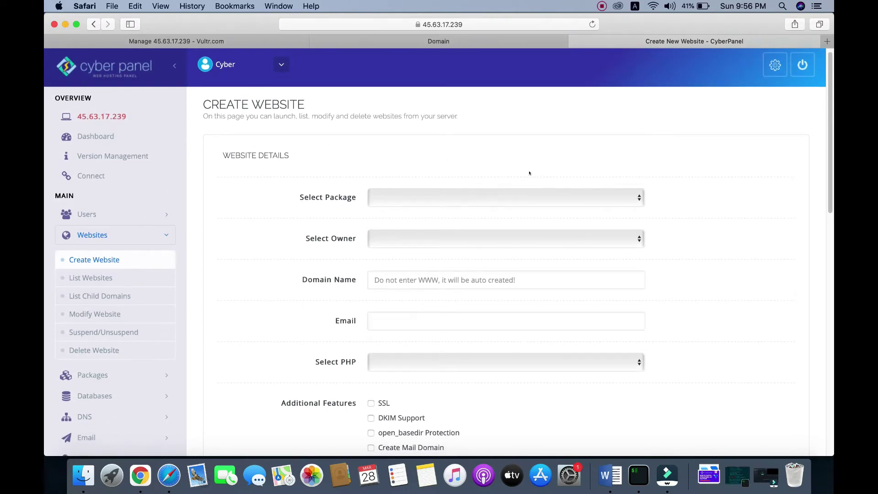
scroll(421, 231, "down", 1)
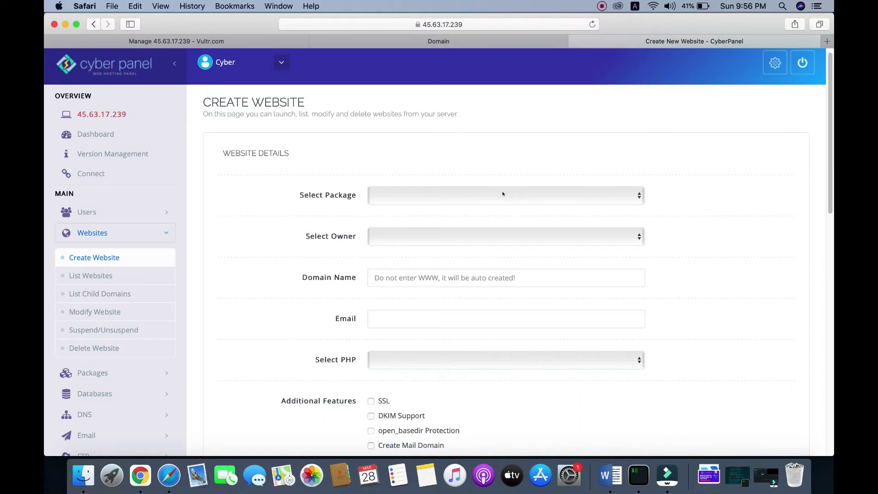
- Choose the Default package and admin as the website owner
left_click(487, 193)
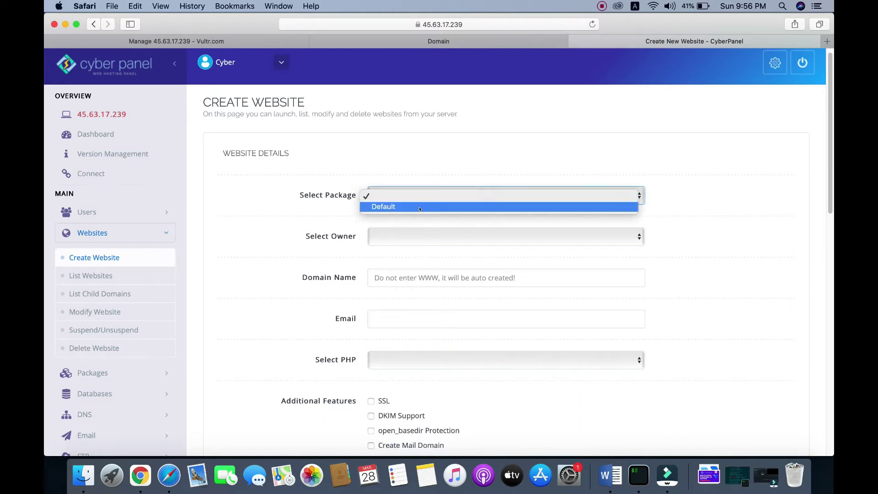
left_click(415, 210)
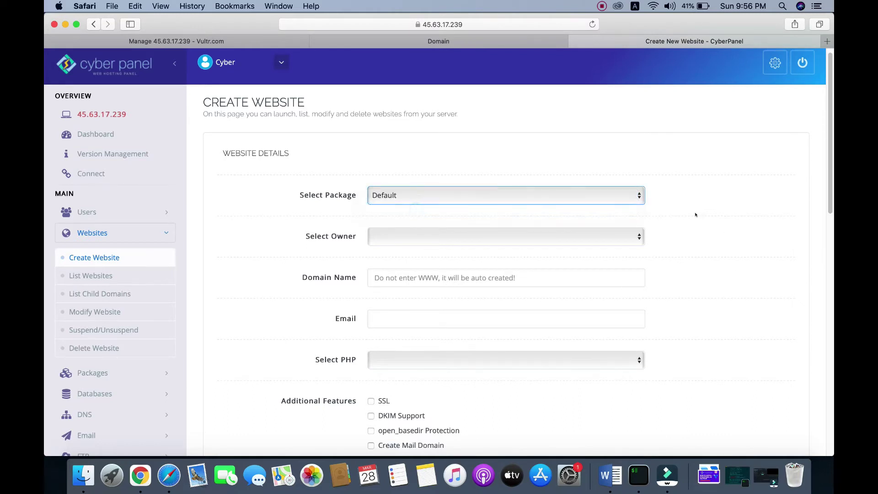
scroll(677, 212, "down", 3)
left_click(463, 164)
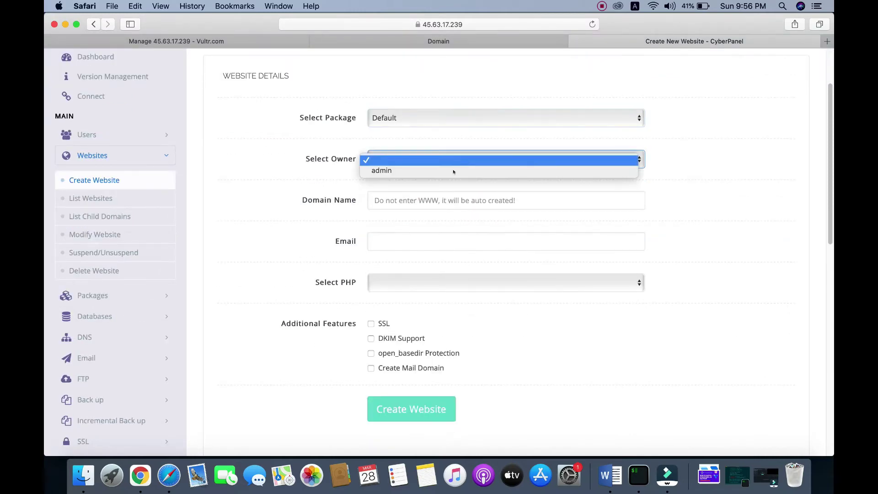
left_click(440, 172)
scroll(605, 204, "down", 1)
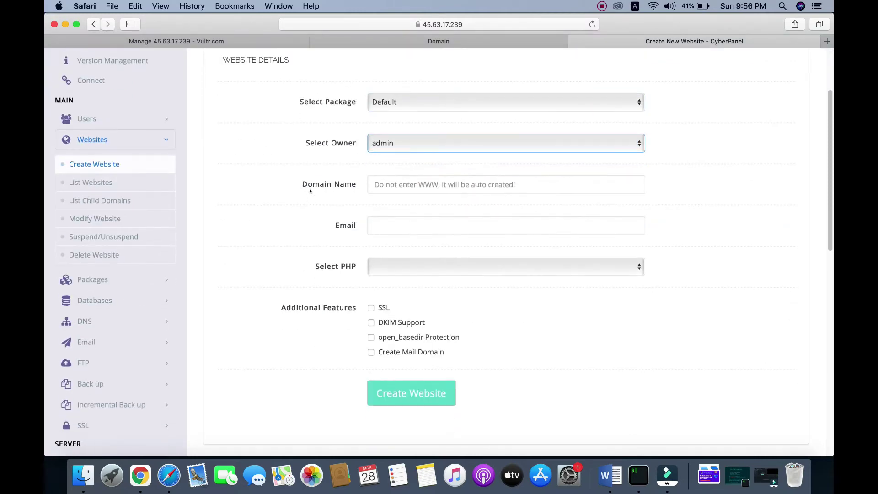
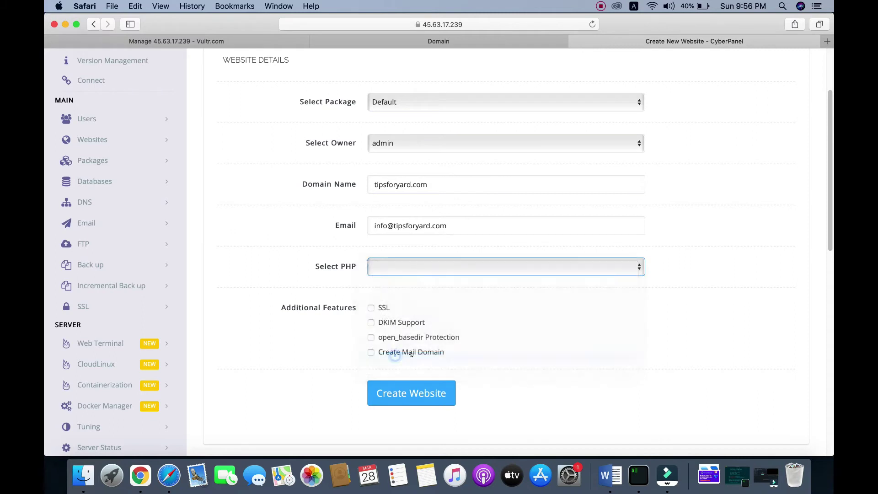
- Enable SSL, DKIM Support and open_basedir Protection, then create the tipsforyard.com website
scroll(746, 252, "down", 5)
scroll(745, 256, "up", 2)
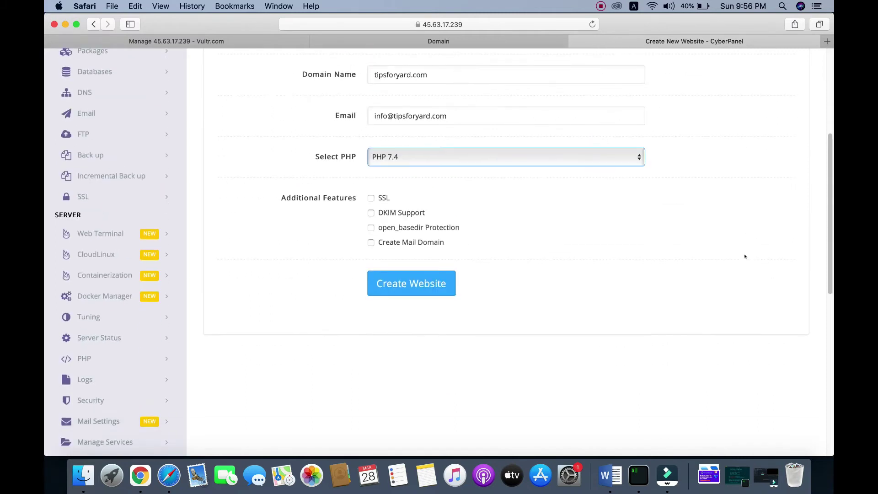
left_click(370, 199)
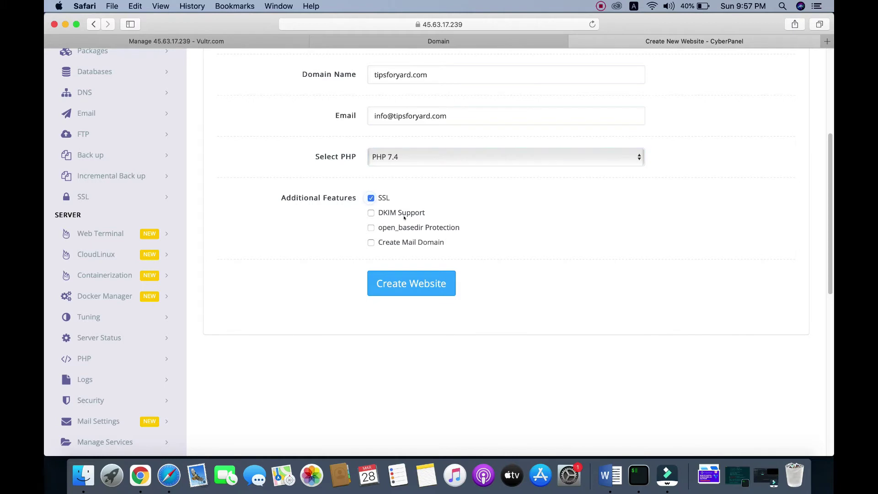
left_click(371, 213)
left_click(371, 227)
left_click(393, 291)
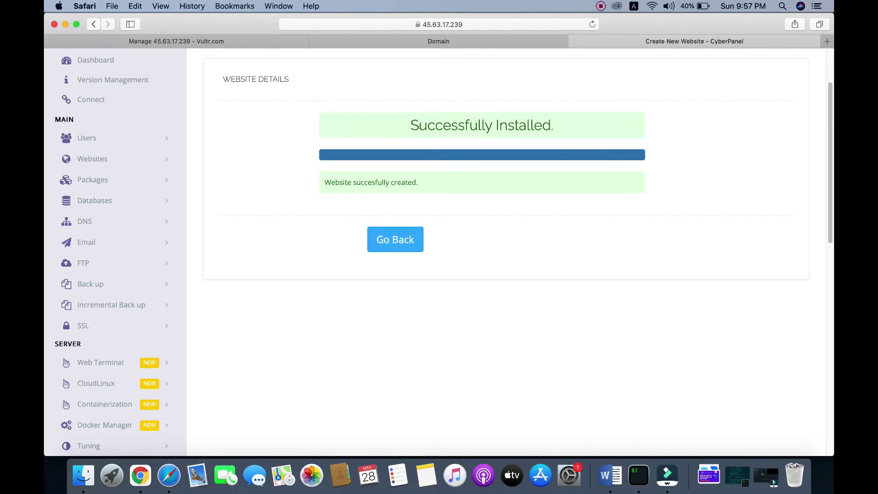
scroll(496, 135, "up", 3)
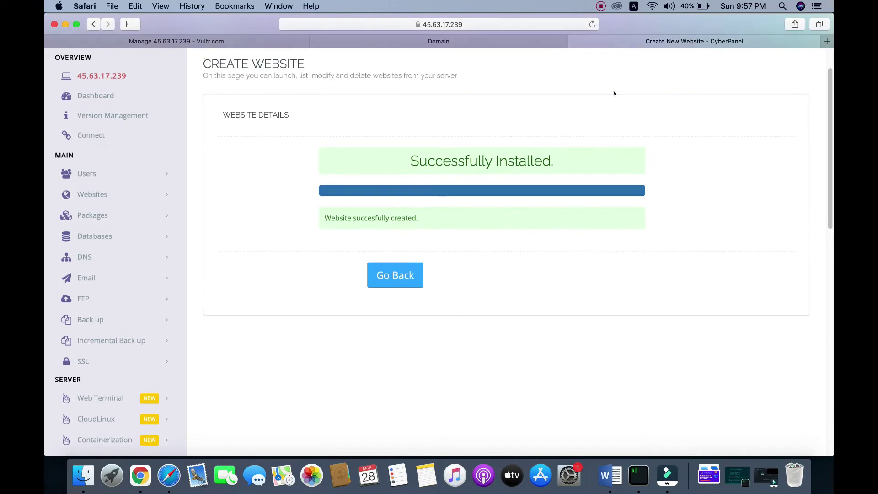
scroll(613, 92, "up", 3)
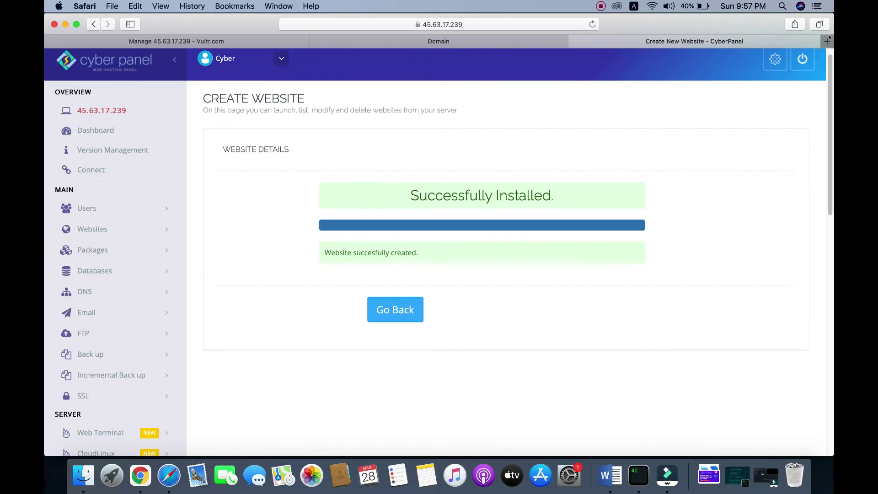
- Load tipsforyard.com in a new tab to see the CyberPanel Installed page, then return to CyberPanel
left_click(828, 41)
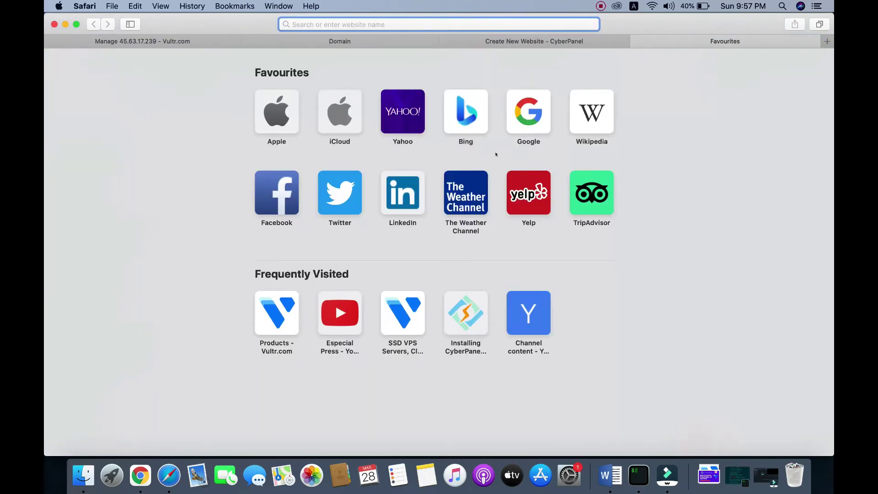
type("tips")
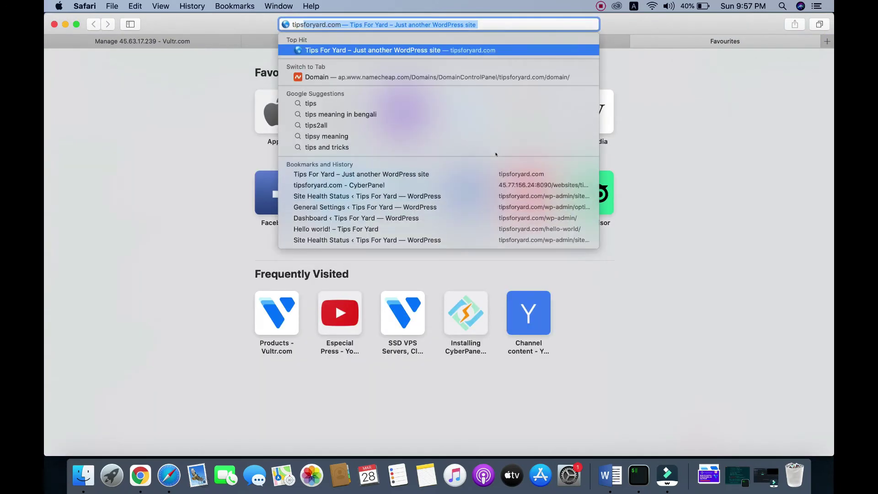
type("foryard")
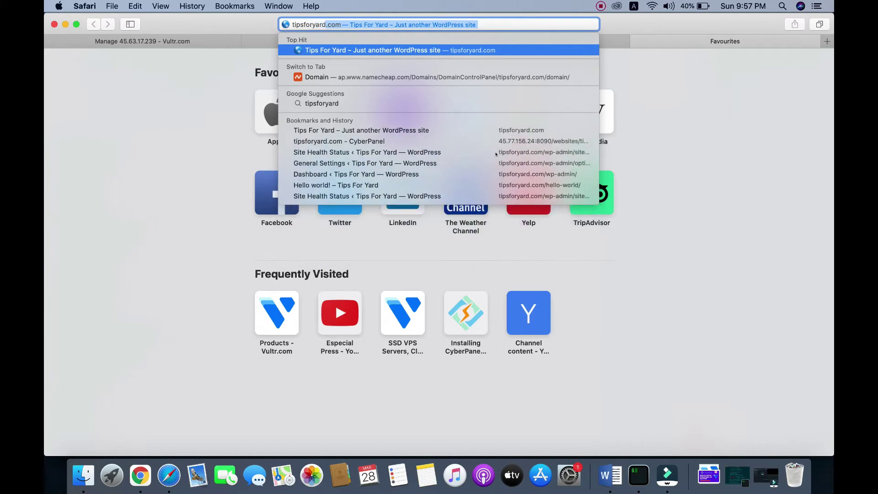
type(".com")
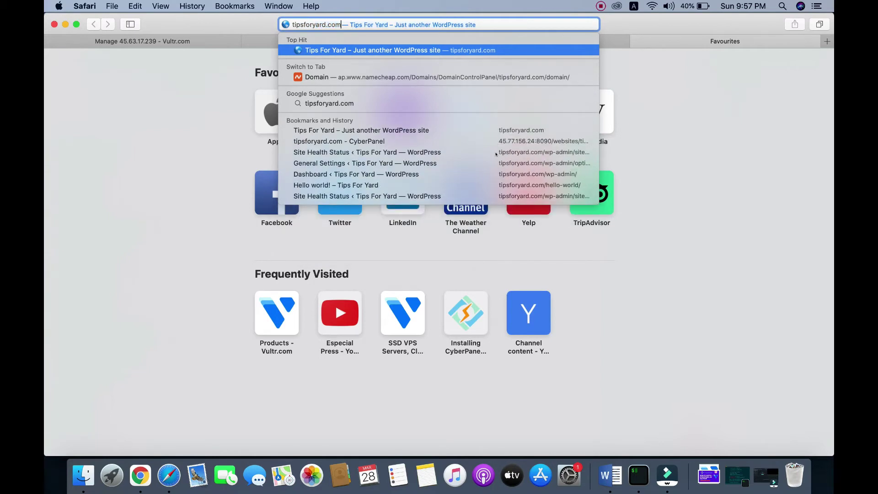
key("Return")
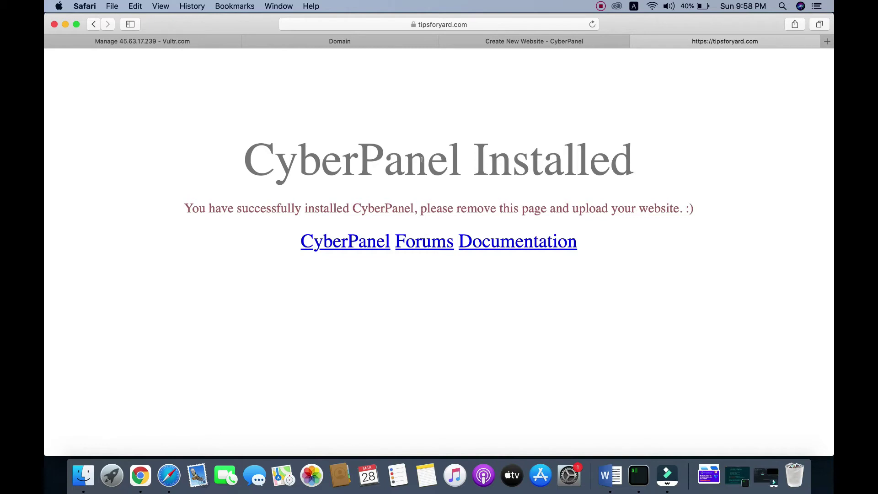
left_click(526, 43)
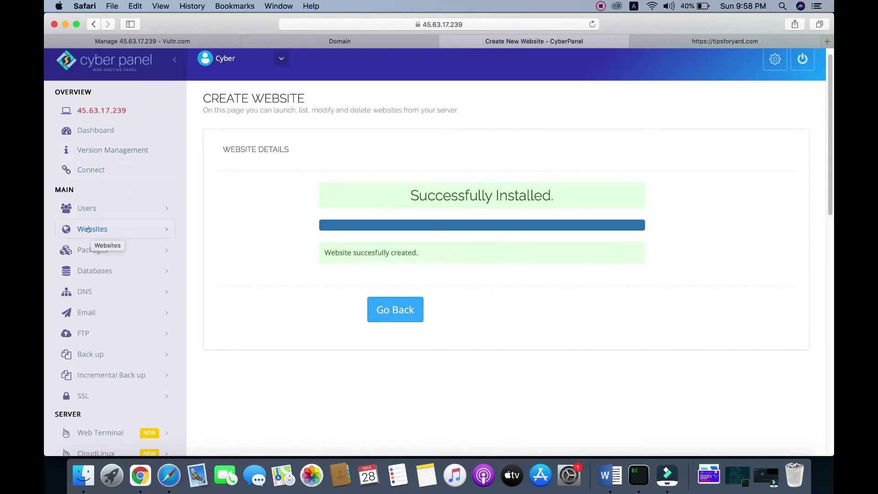
- From Websites > List Websites, open Manage for tipsforyard.com and scroll to its Files section
left_click(89, 230)
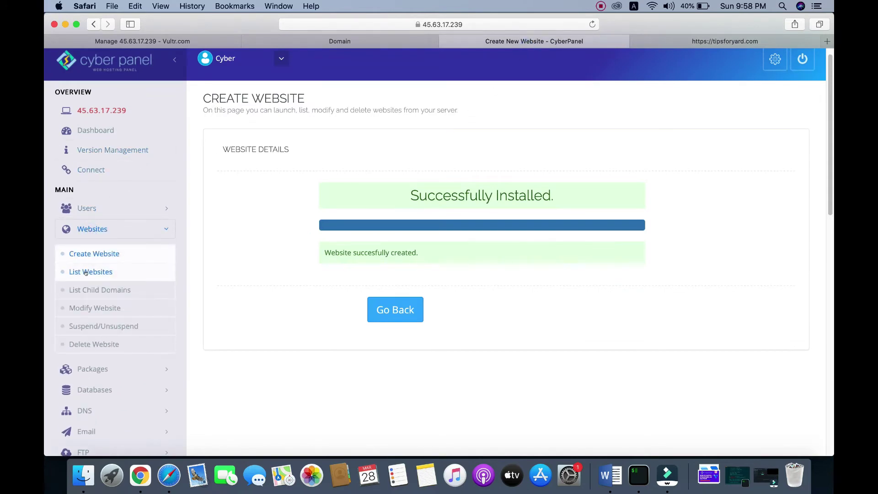
left_click(90, 272)
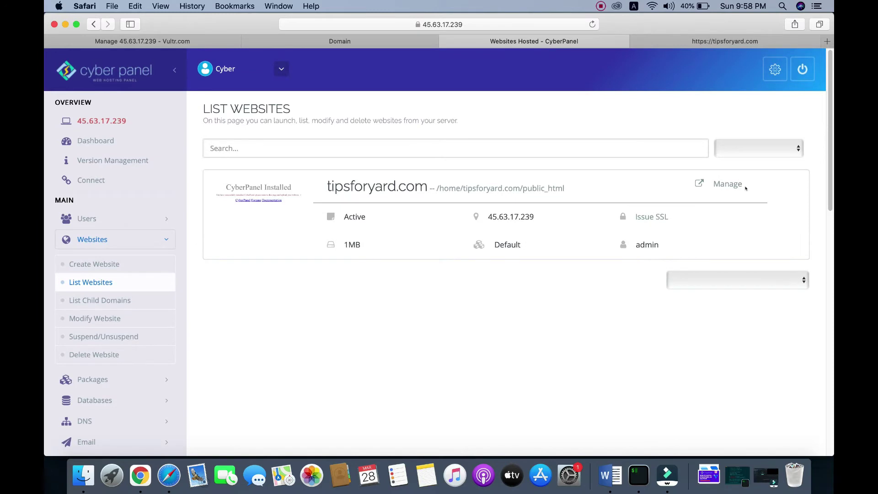
left_click(728, 183)
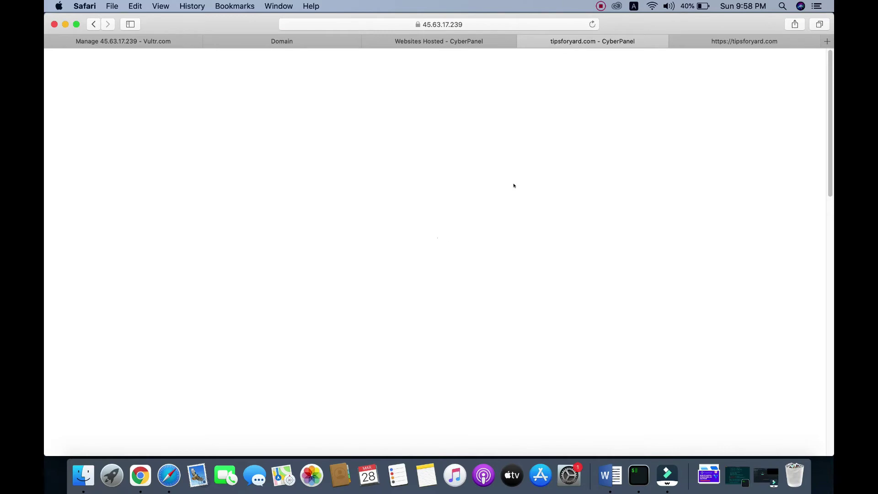
scroll(513, 188, "down", 4)
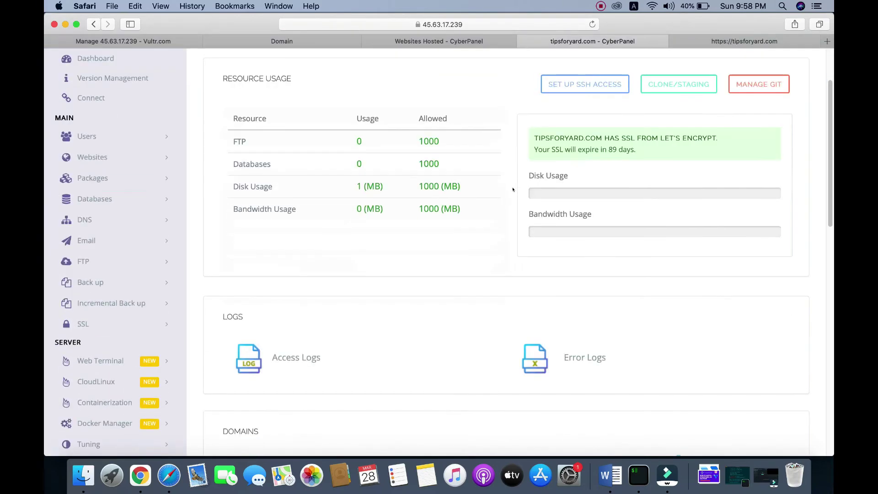
scroll(513, 189, "down", 6)
scroll(514, 190, "up", 10)
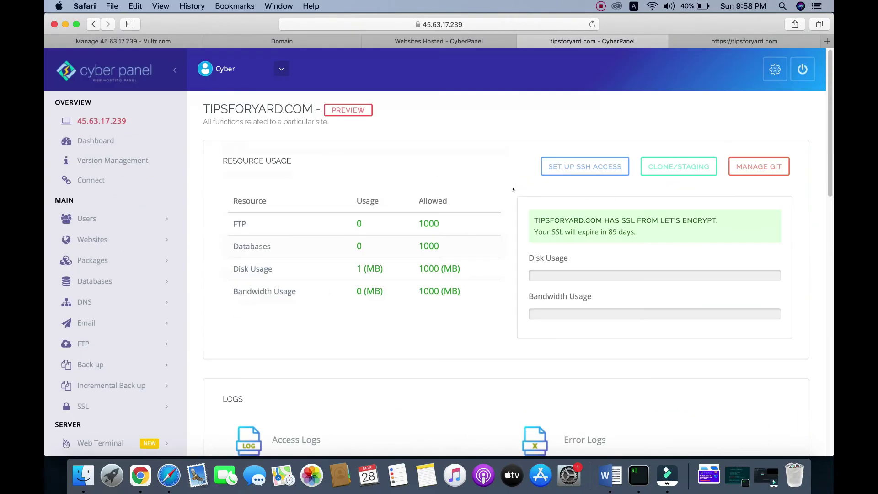
scroll(514, 189, "down", 10)
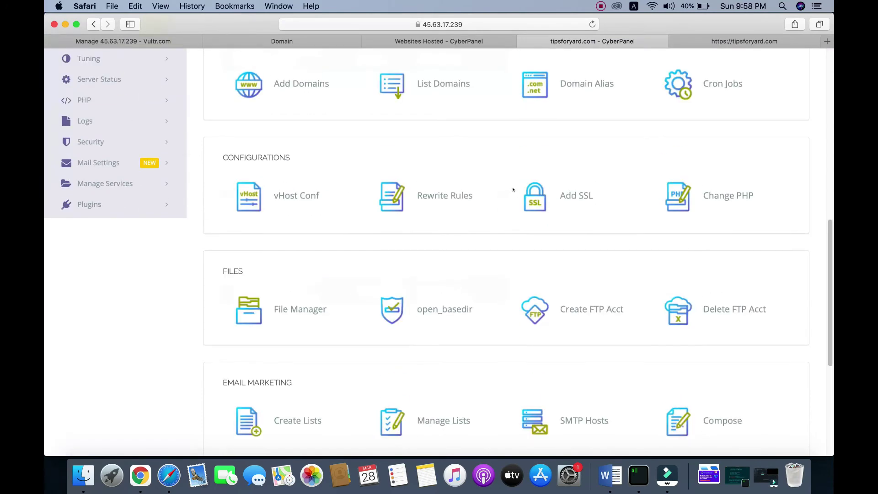
scroll(513, 189, "down", 1)
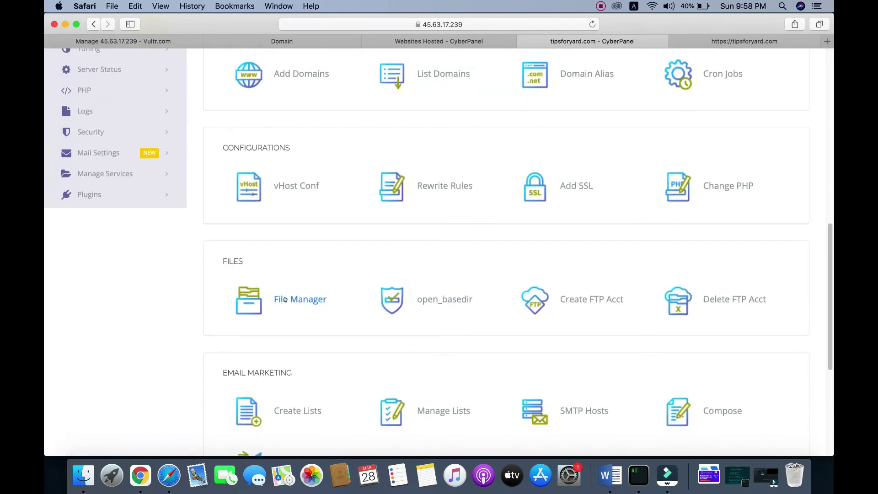
- Open the File Manager for tipsforyard.com
left_click(285, 300)
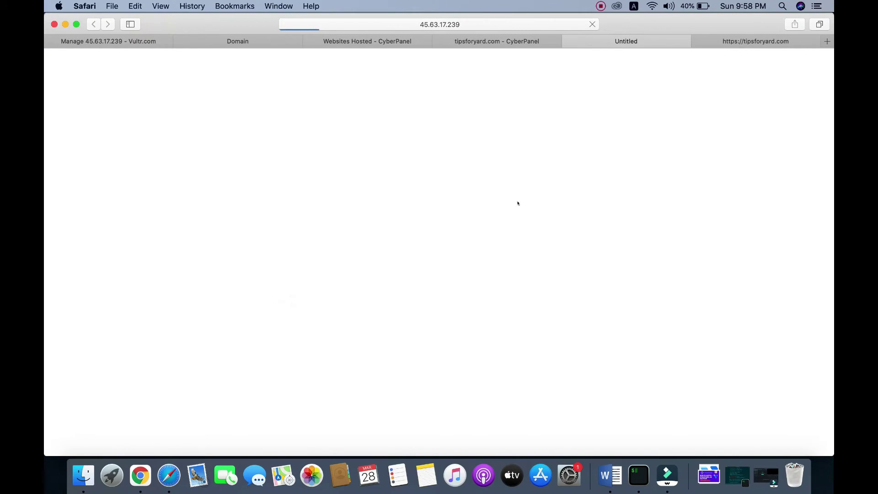
left_click(498, 43)
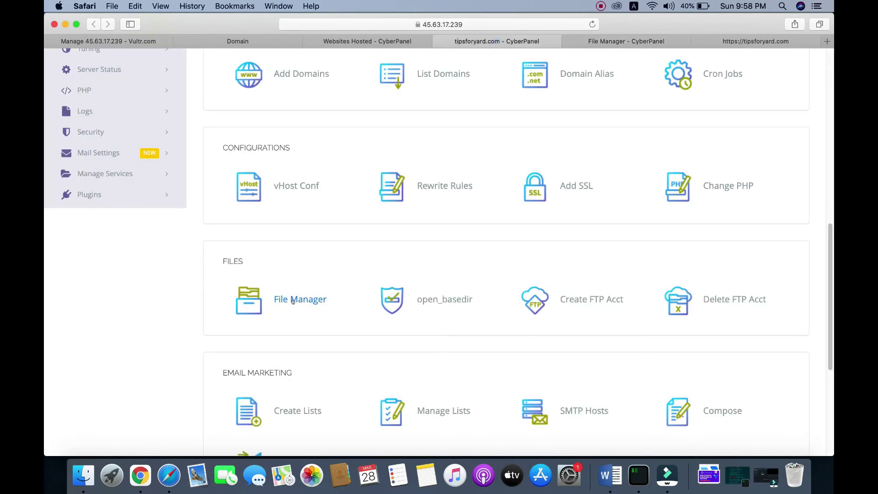
left_click(611, 42)
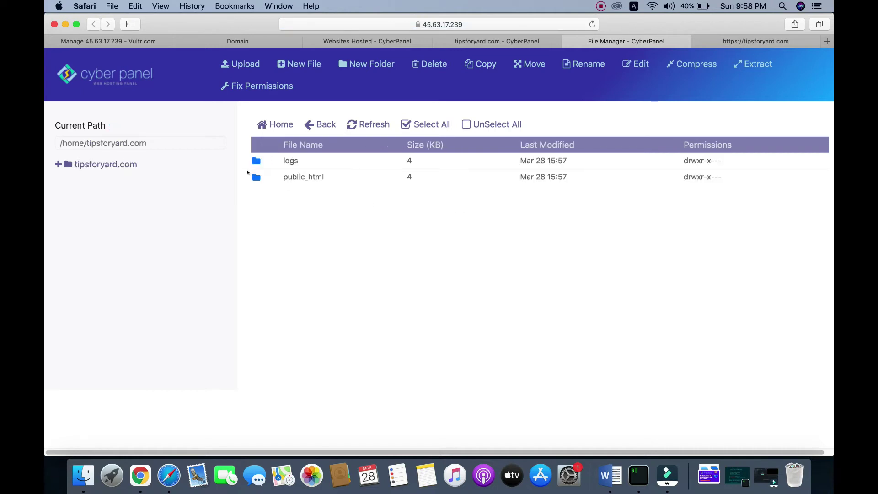
- Permanently delete index.html from public_html, skipping the trash folder
double_click(255, 178)
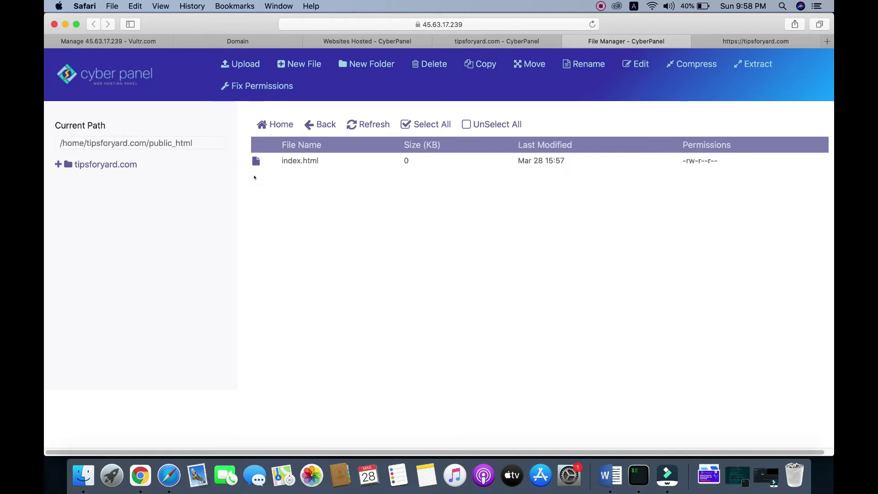
left_click(329, 162)
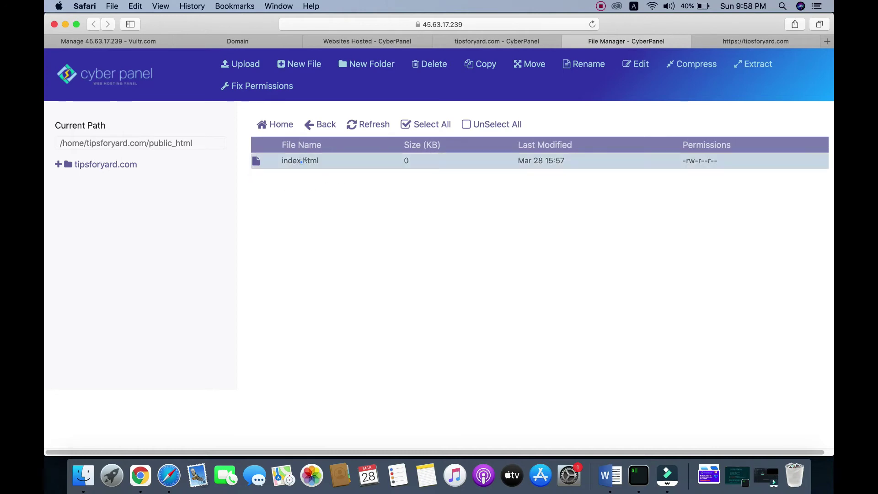
right_click(341, 160)
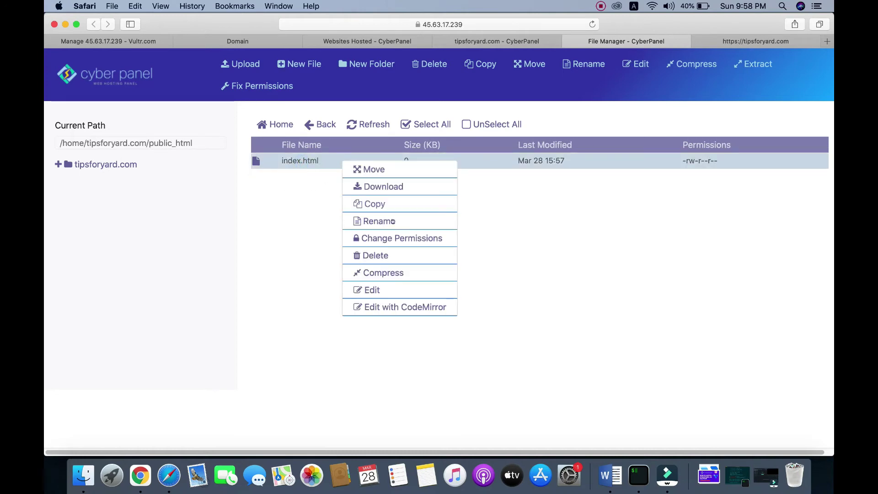
left_click(372, 255)
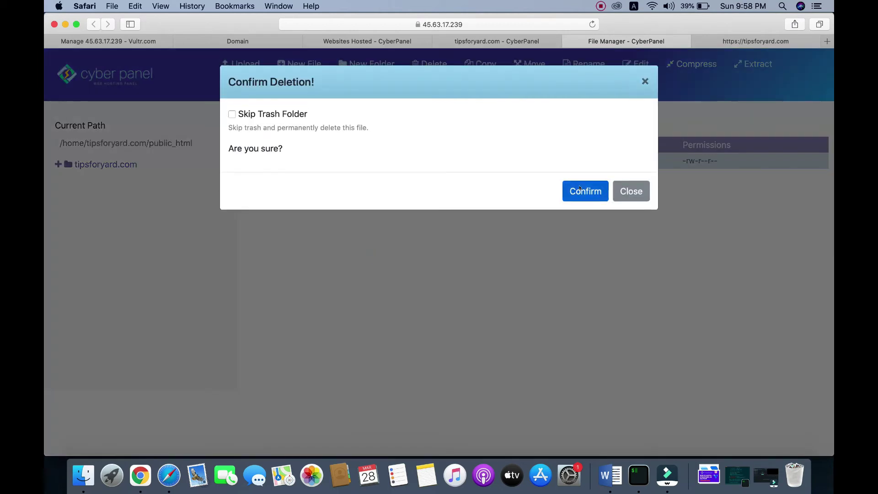
left_click(233, 114)
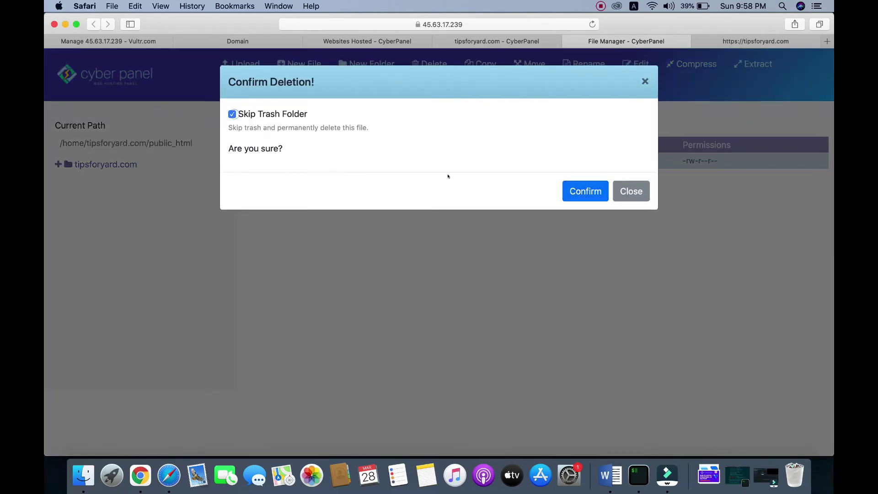
left_click(568, 192)
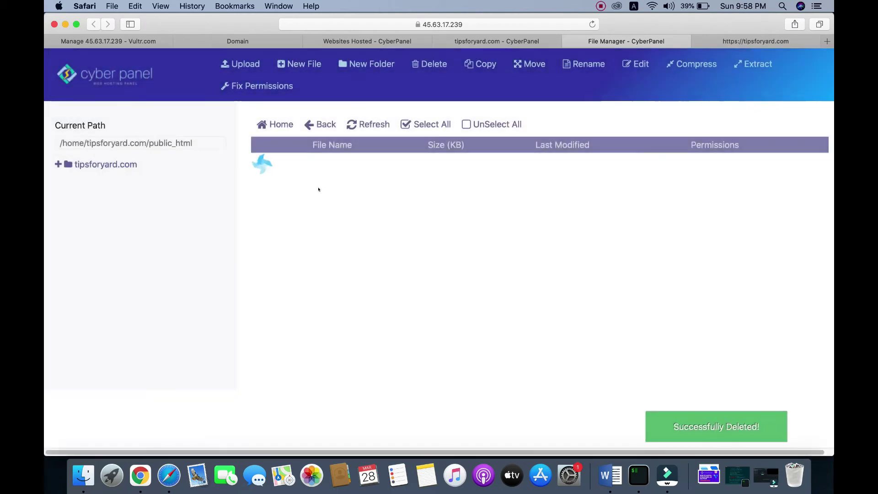
left_click(739, 41)
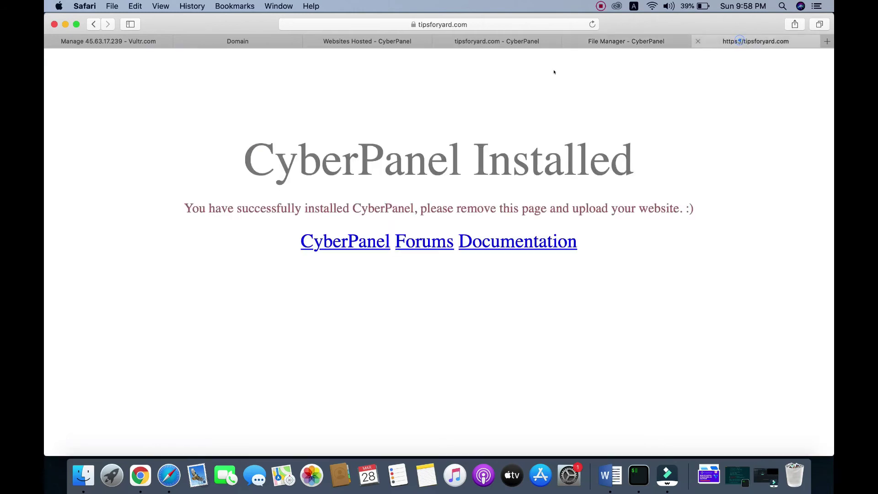
- Reload tipsforyard.com to confirm it returns 404 Not Found, then close the File Manager tab
right_click(274, 88)
left_click(307, 106)
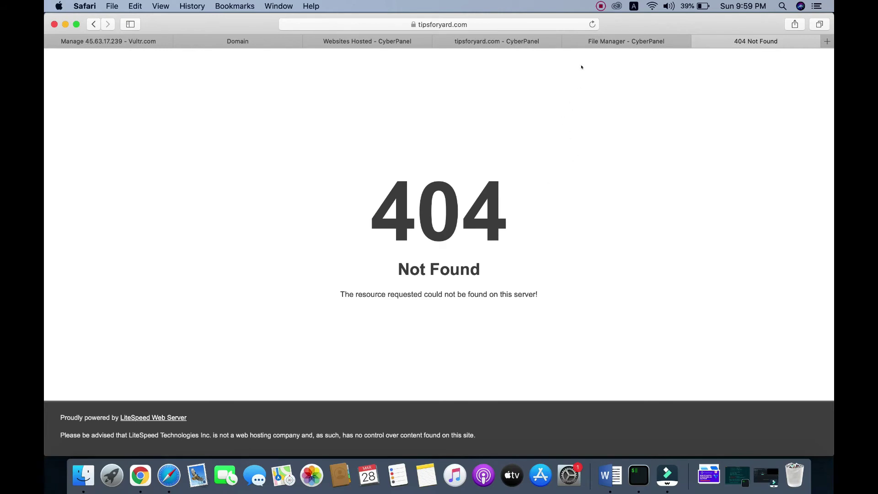
left_click(586, 41)
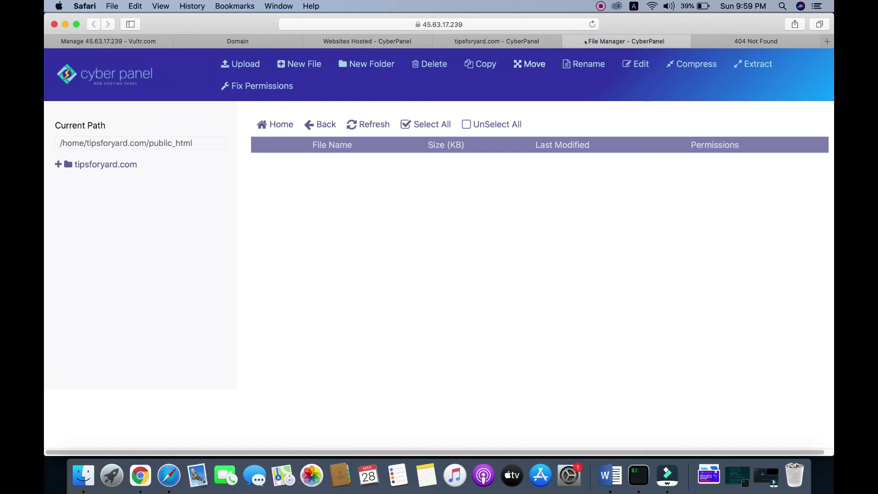
left_click(569, 41)
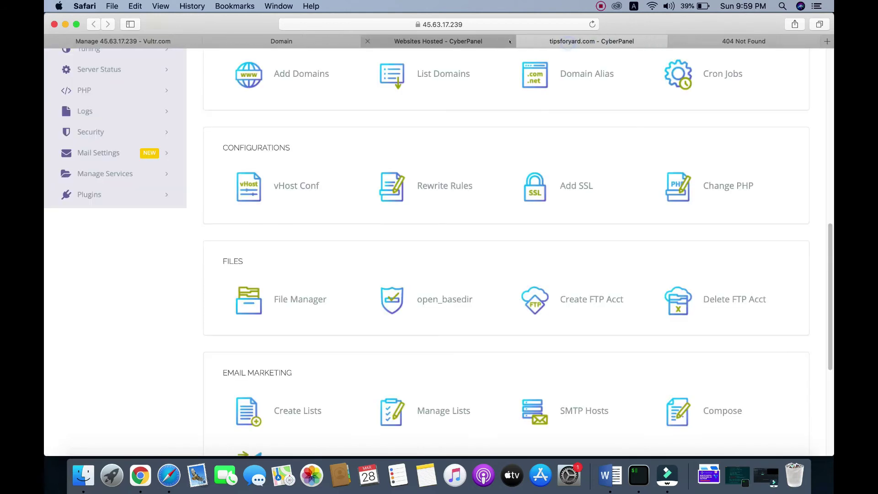
- Open the WP + LSCache installer and enter the blog title 'Tips for yard'
scroll(398, 198, "down", 5)
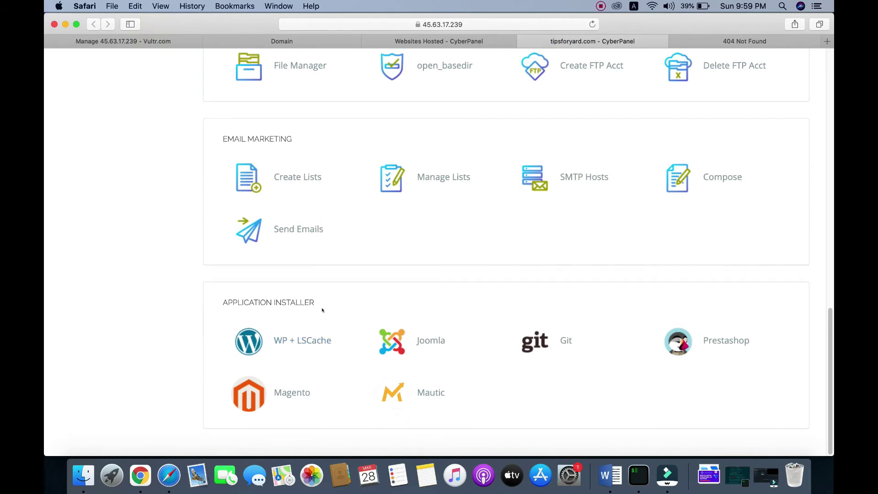
left_click(302, 341)
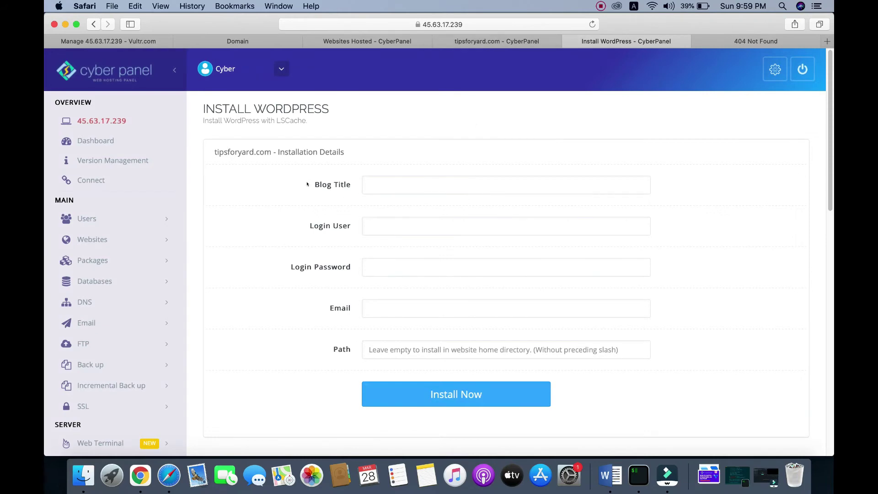
left_click(388, 180)
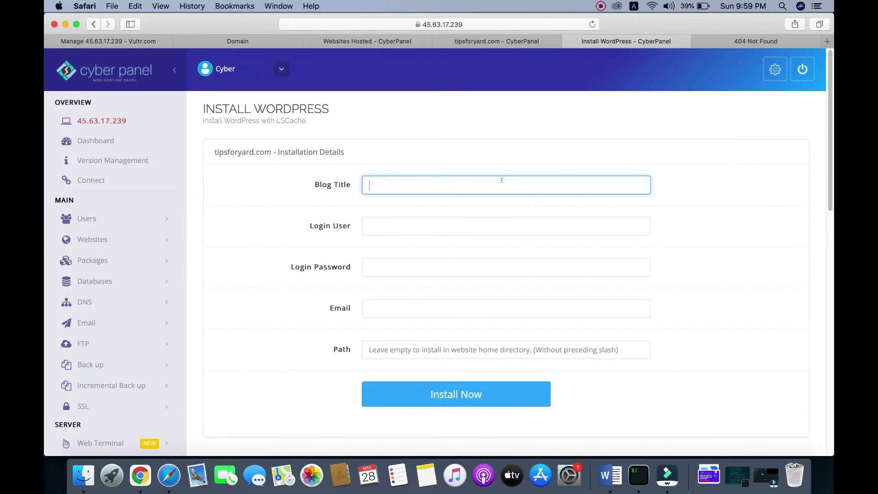
type("Tips for yard")
- Fill in login user admin, the login password and the contact e-mail
left_click(393, 222)
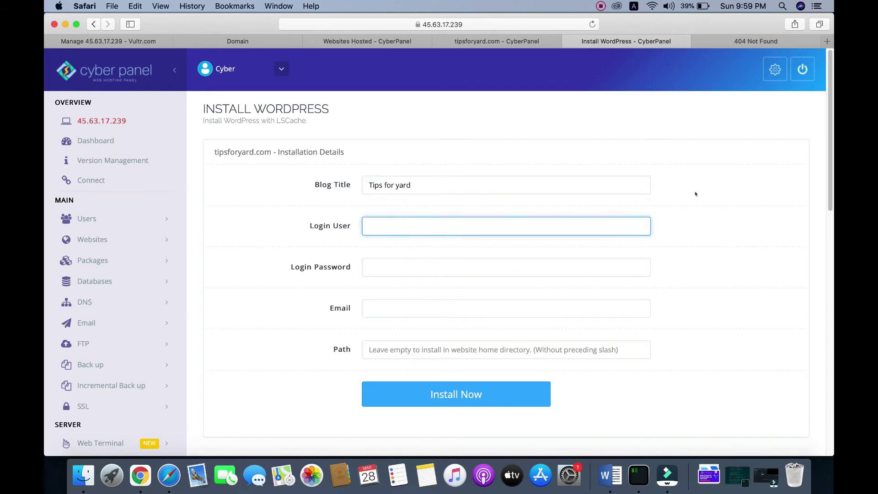
scroll(687, 194, "down", 1)
left_click(405, 206)
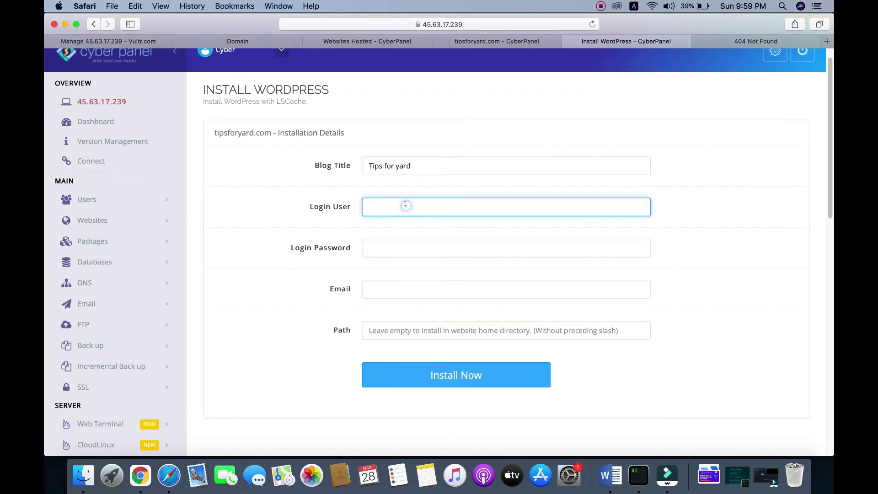
type("admin")
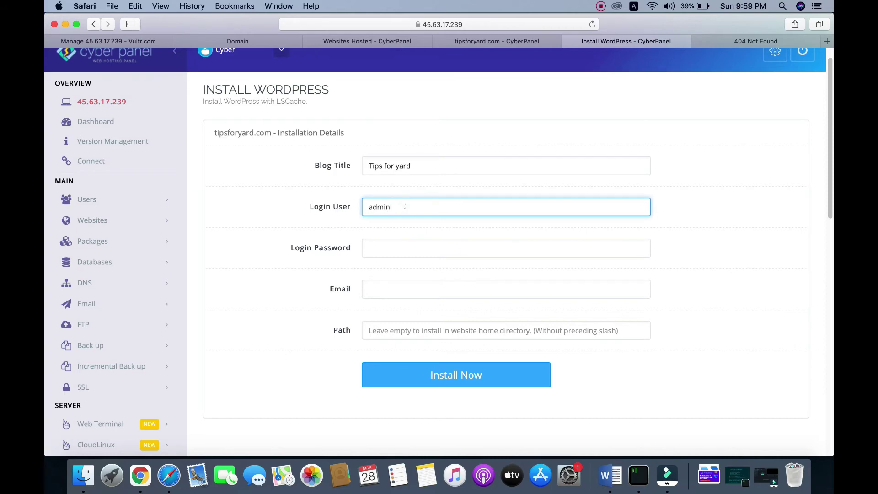
left_click(389, 245)
type("••••")
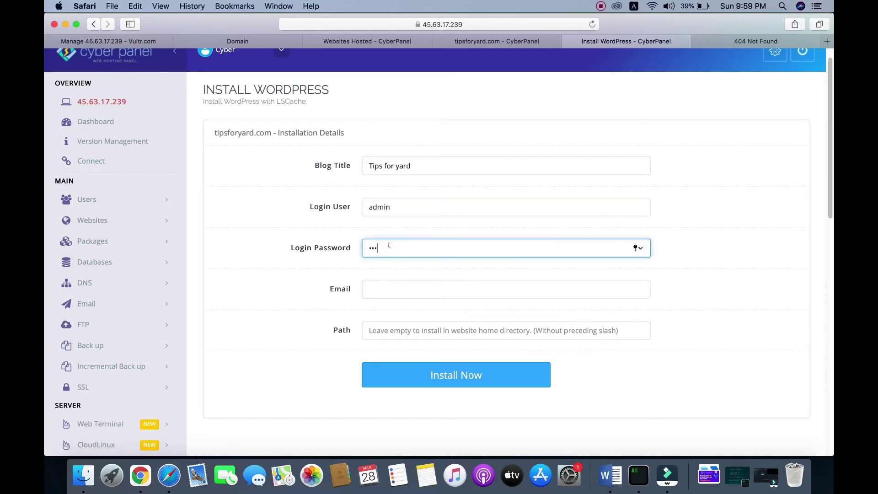
type("•••")
left_click(389, 285)
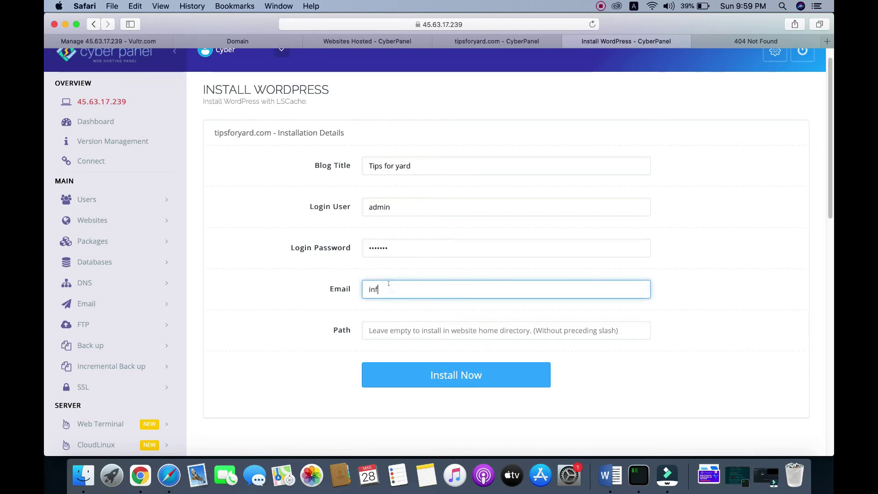
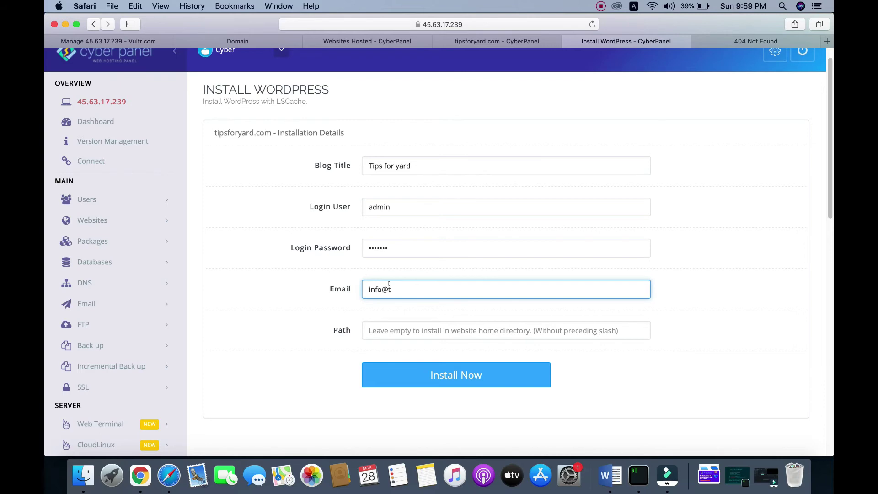
scroll(527, 306, "down", 5)
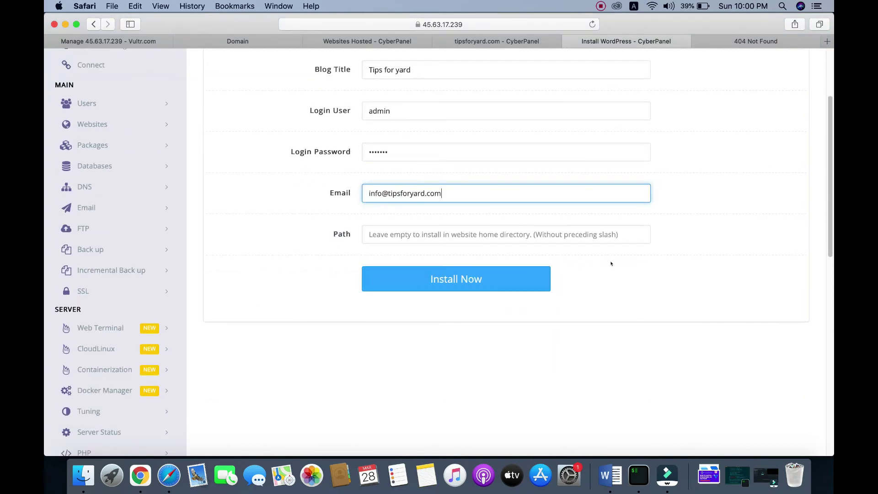
scroll(602, 266, "up", 1)
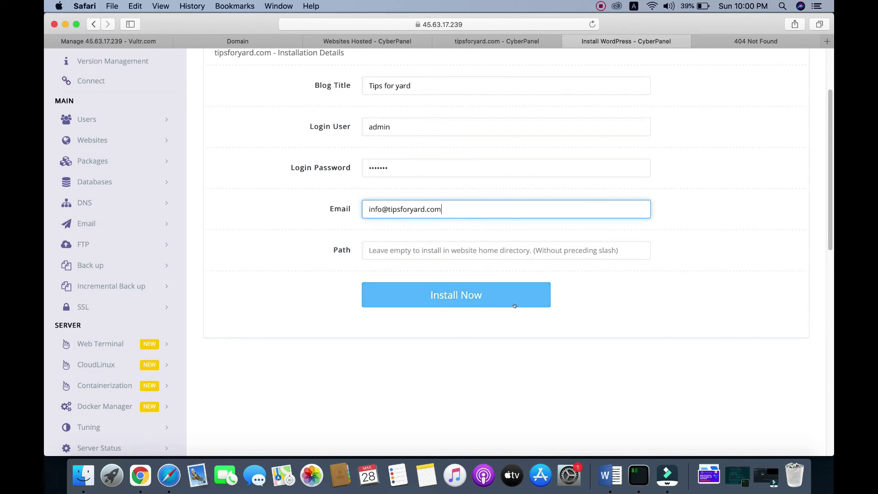
- Install WordPress with LSCache until 'Successfully Installed.' appears, then return to the site's 404 tab
left_click(446, 296)
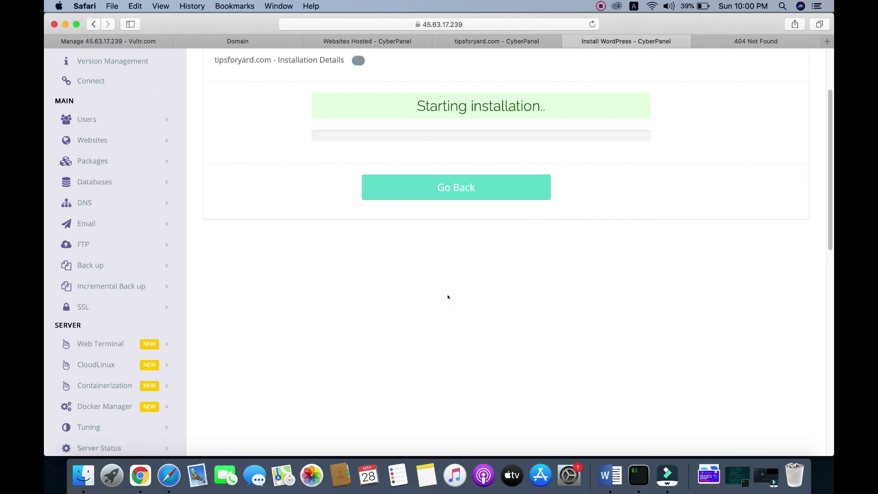
scroll(507, 261, "up", 1)
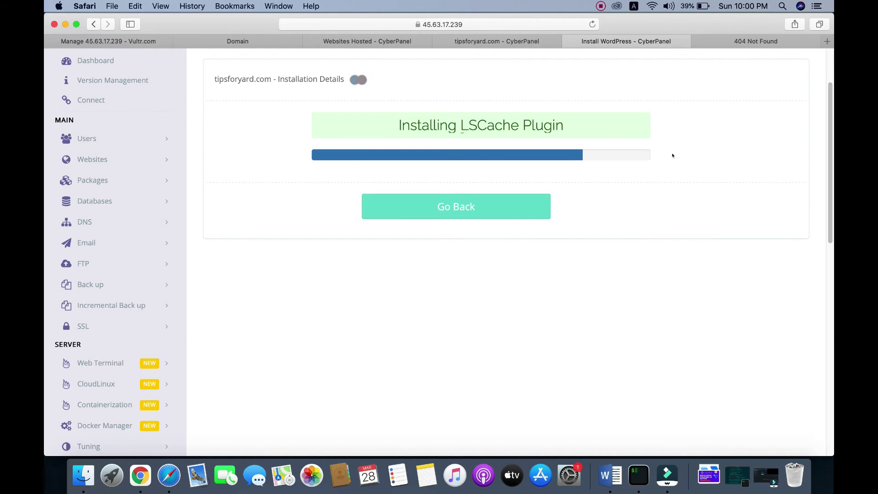
scroll(673, 152, "up", 3)
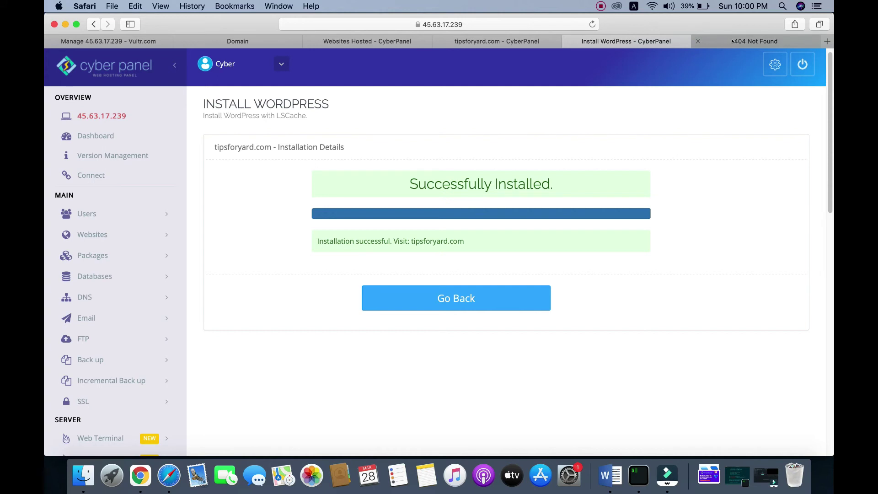
left_click(756, 41)
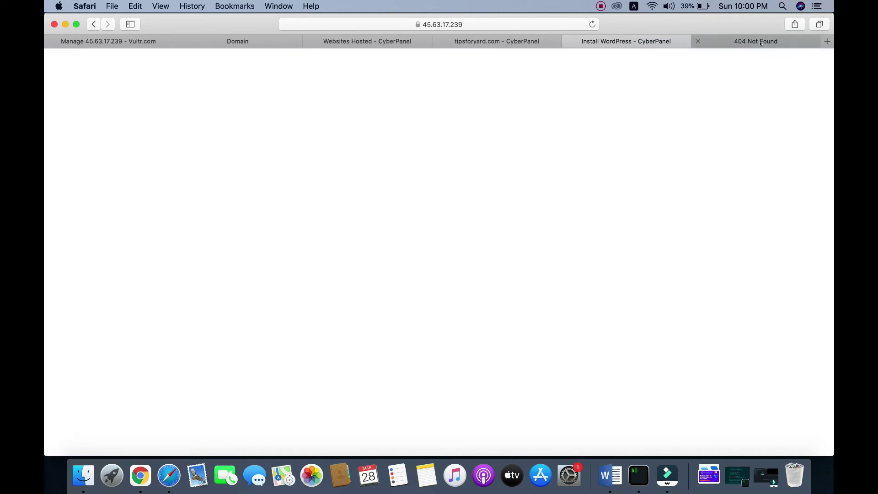
- Reload the site, then go to tipsforyard.com/wp-admin/
right_click(307, 121)
left_click(353, 125)
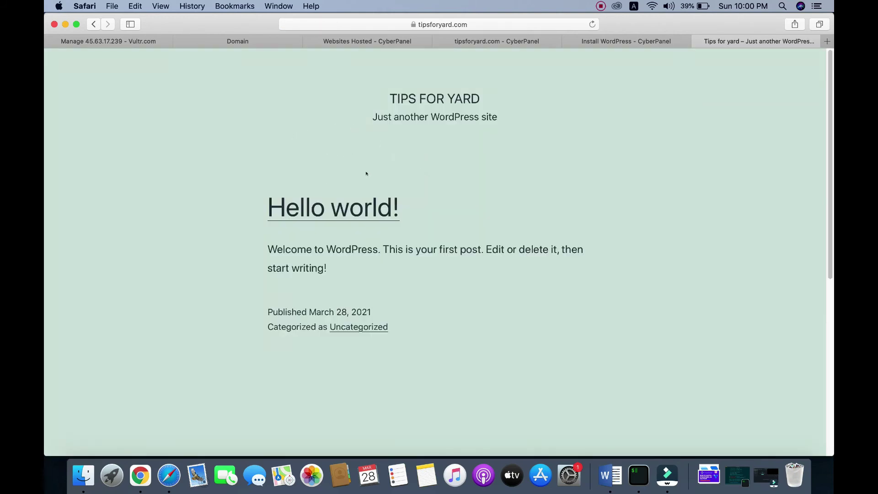
left_click(475, 26)
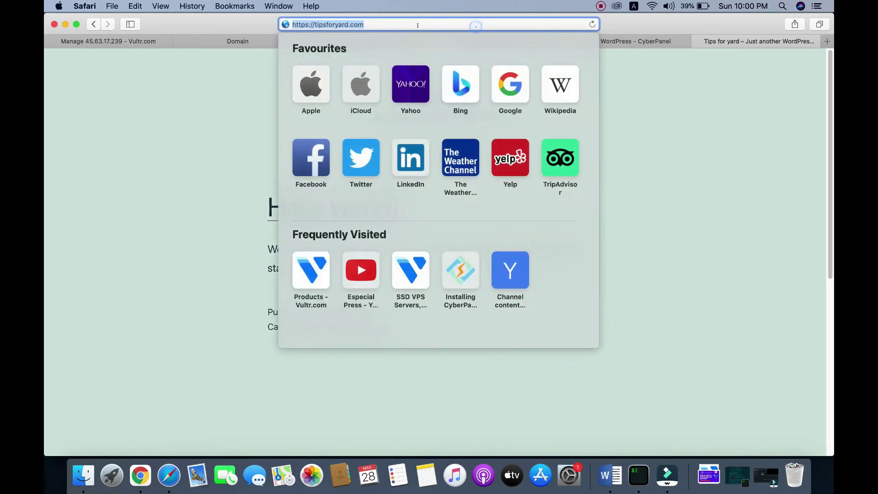
left_click(416, 25)
type("/w")
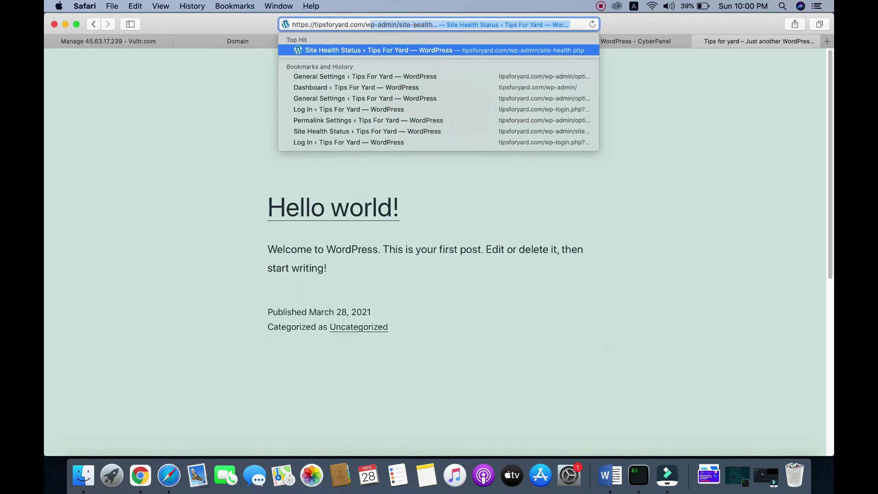
type("p-admin/")
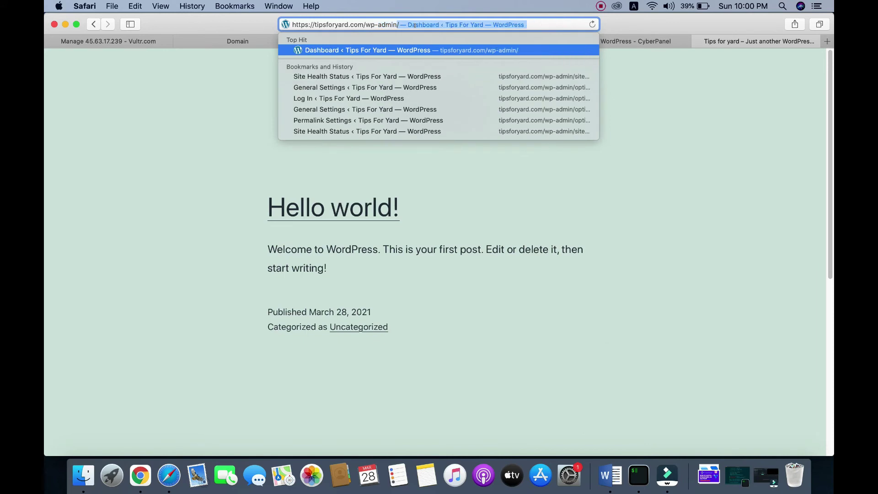
key("Return")
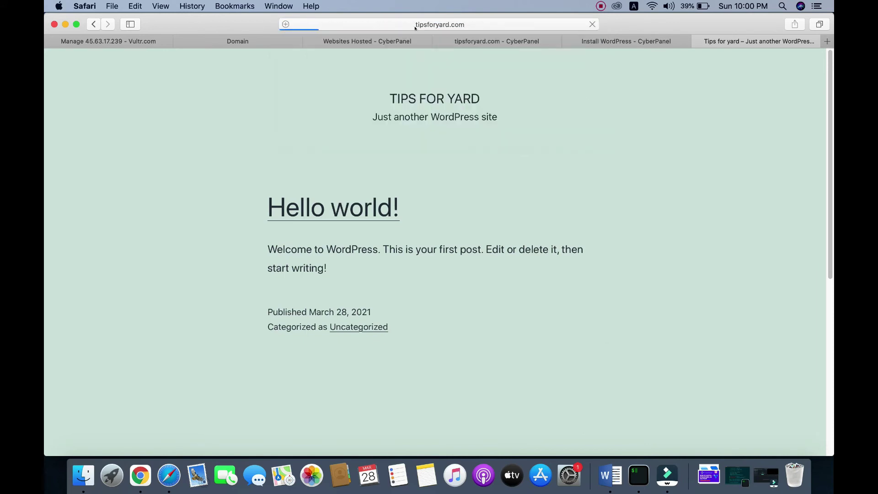
- Log in to WordPress as admin with the account password, declining to save it
type("admin")
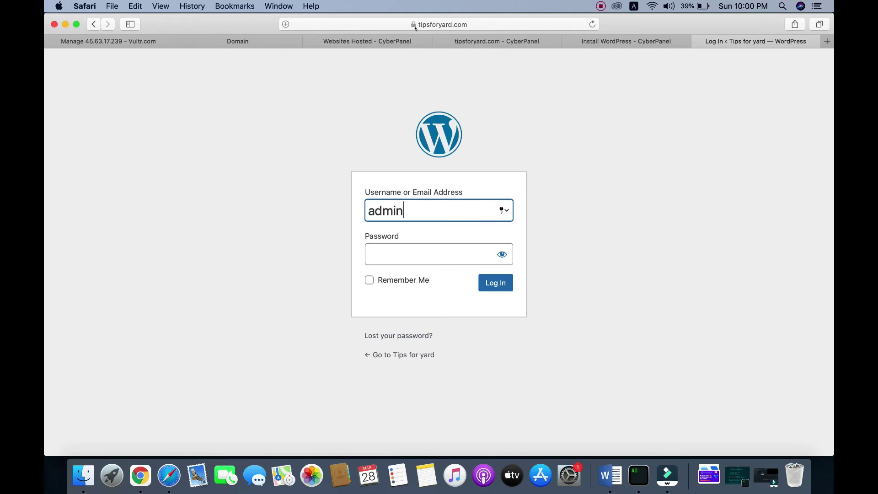
key("Tab")
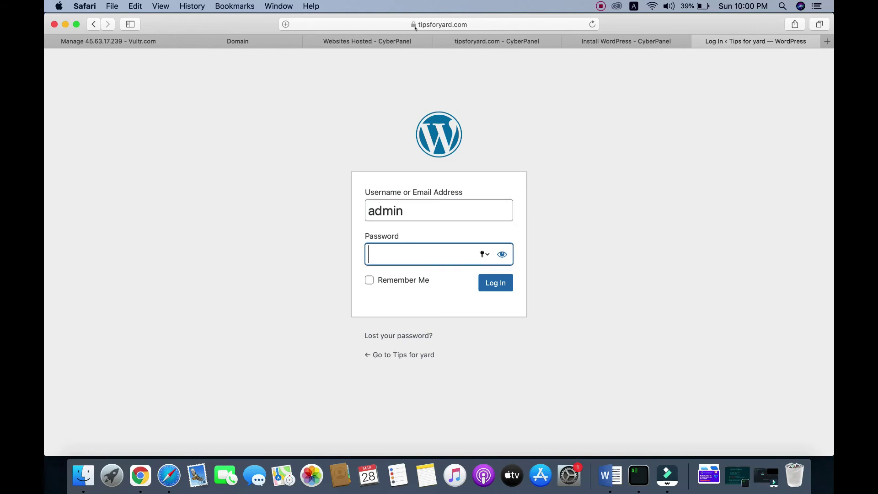
type("•••••••")
key("Return")
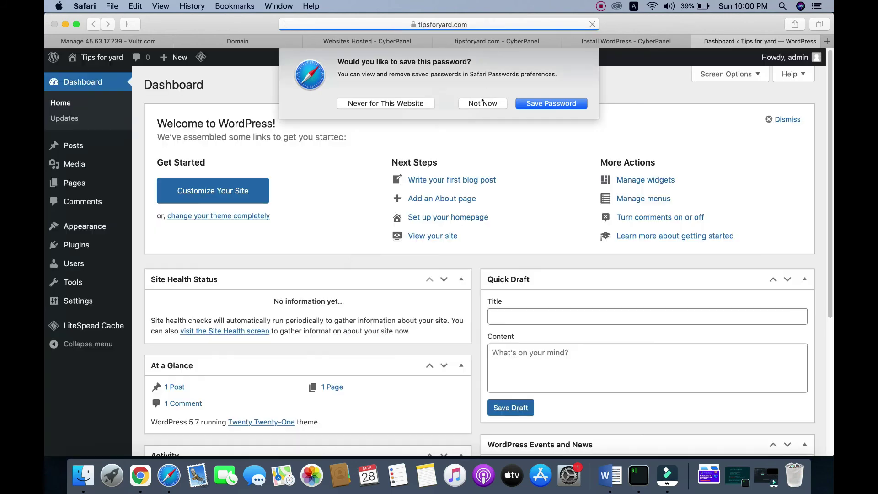
left_click(483, 103)
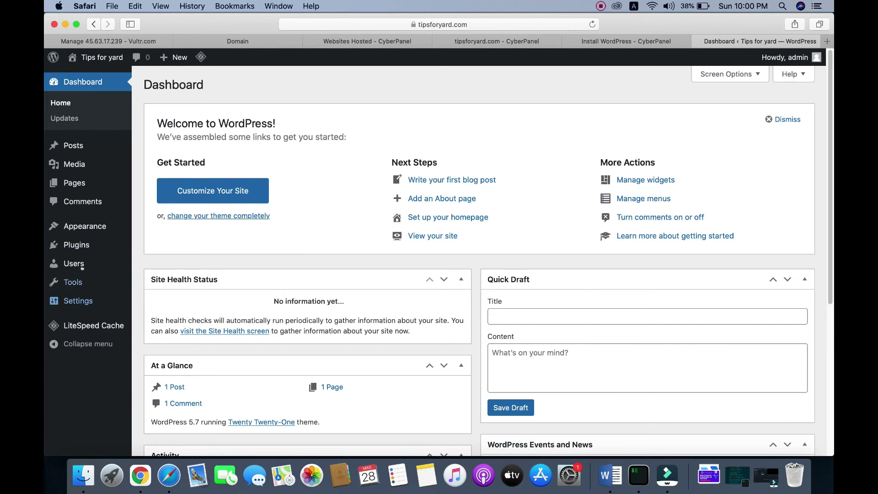
- In Site Health, expand the HTTPS critical issue and update the site to use HTTPS
mouse_move(75, 282)
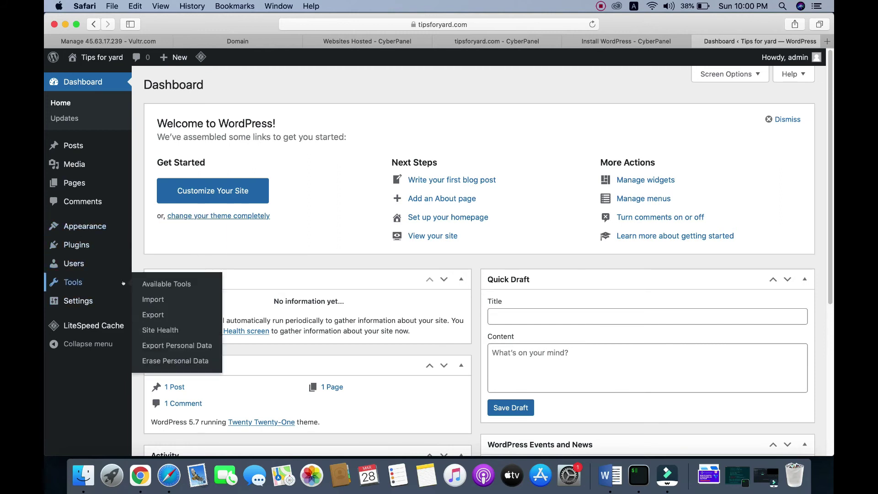
left_click(159, 330)
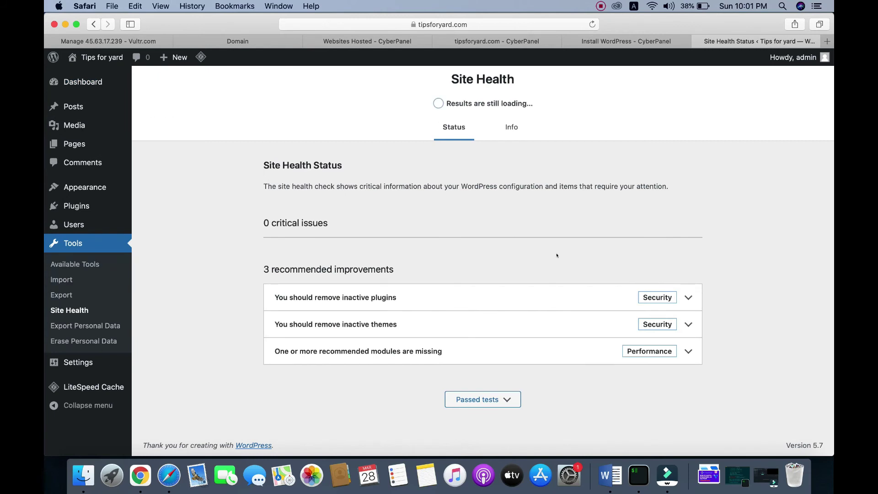
scroll(558, 254, "down", 1)
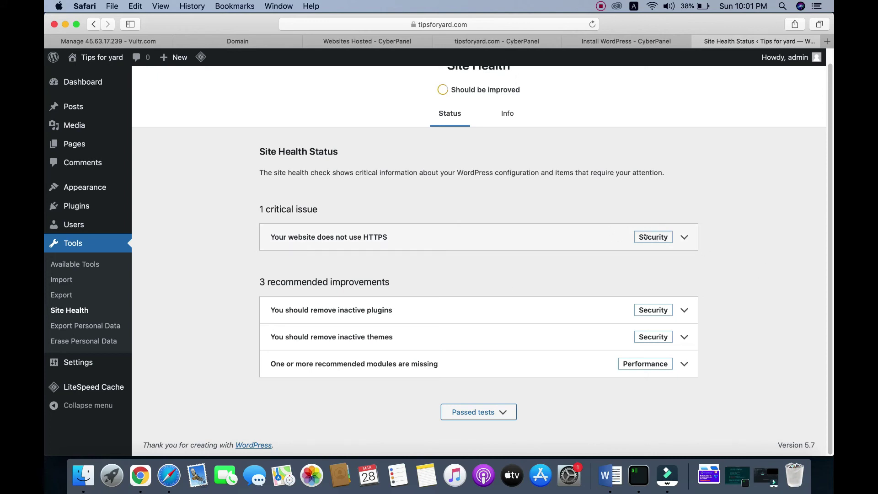
left_click(646, 237)
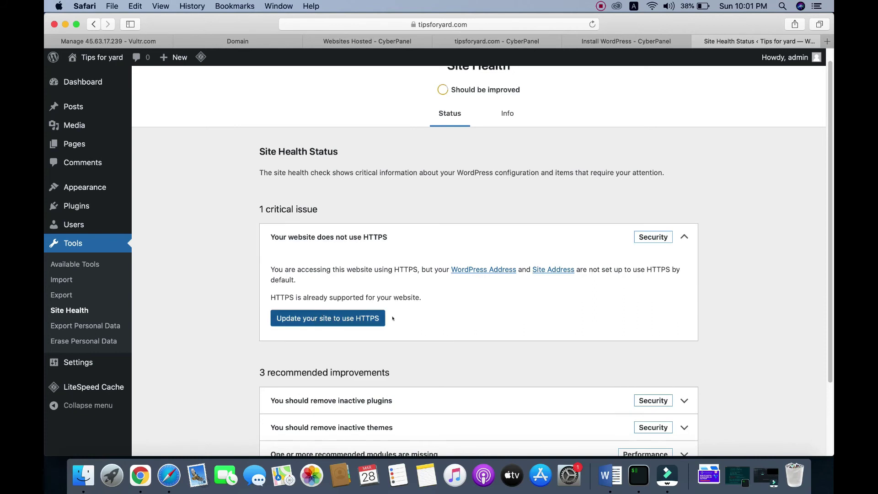
left_click(334, 318)
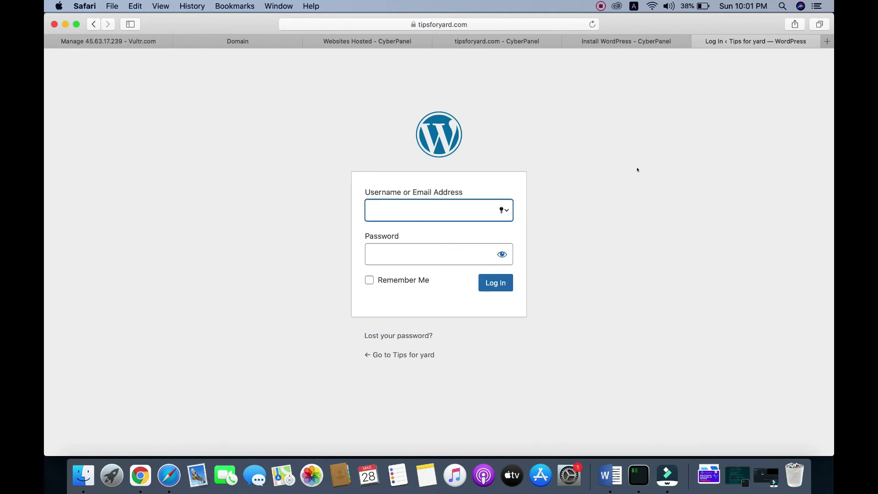
- Log back in as admin with the account password, declining Safari's save-password prompt
left_click(400, 211)
type("admin")
key("Tab")
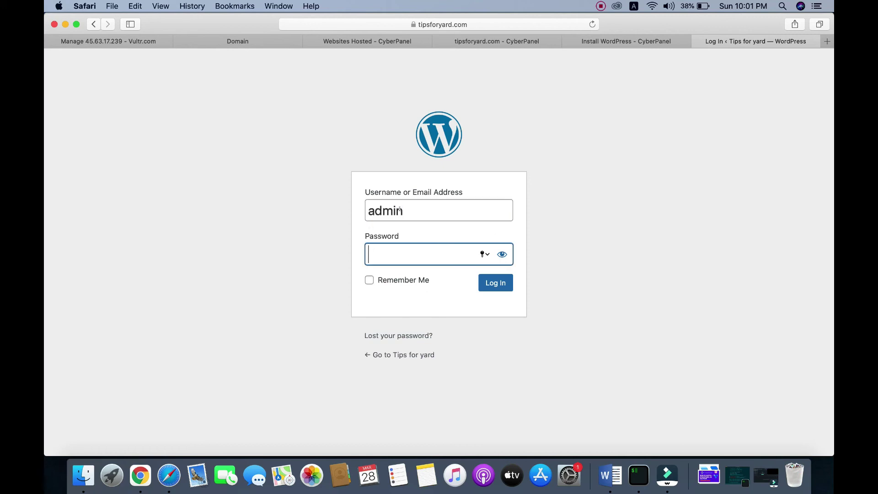
type("•••••••")
key("Return")
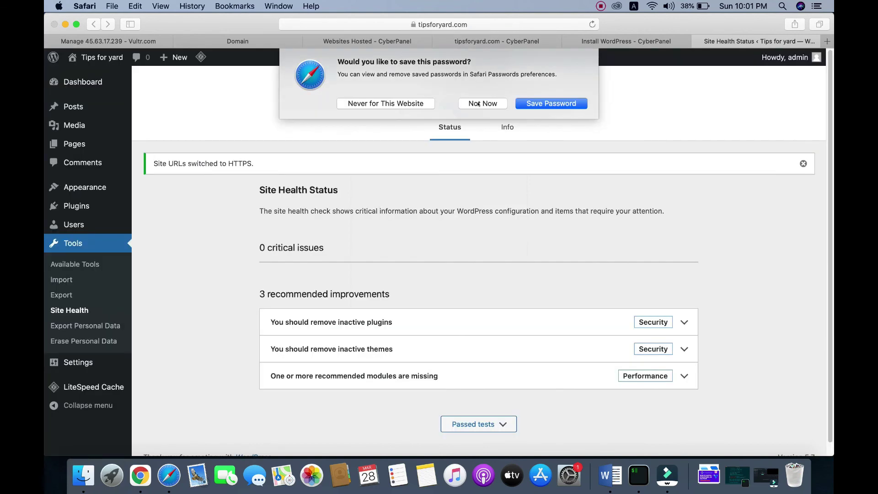
left_click(479, 104)
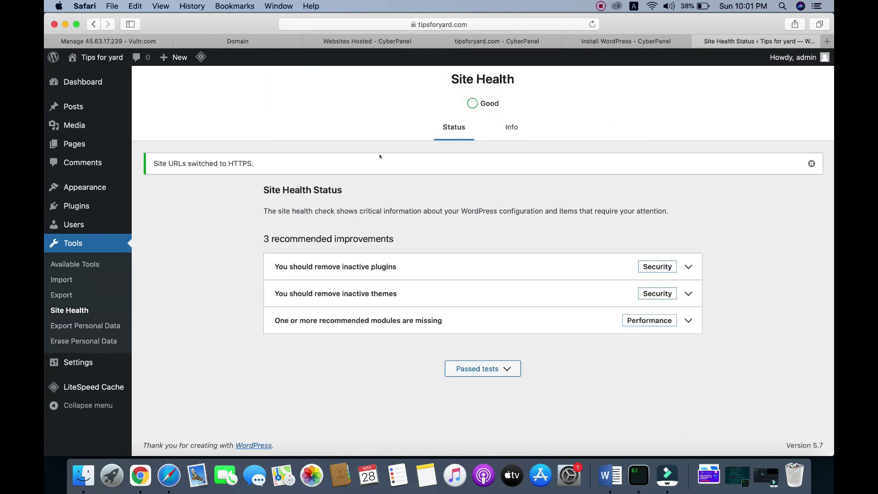
- Open the General settings, then the Permalinks settings page
mouse_move(119, 363)
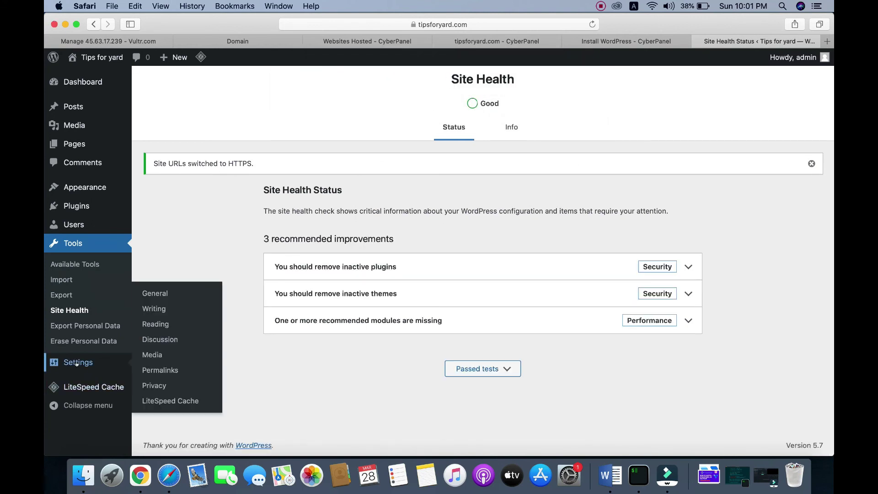
left_click(157, 296)
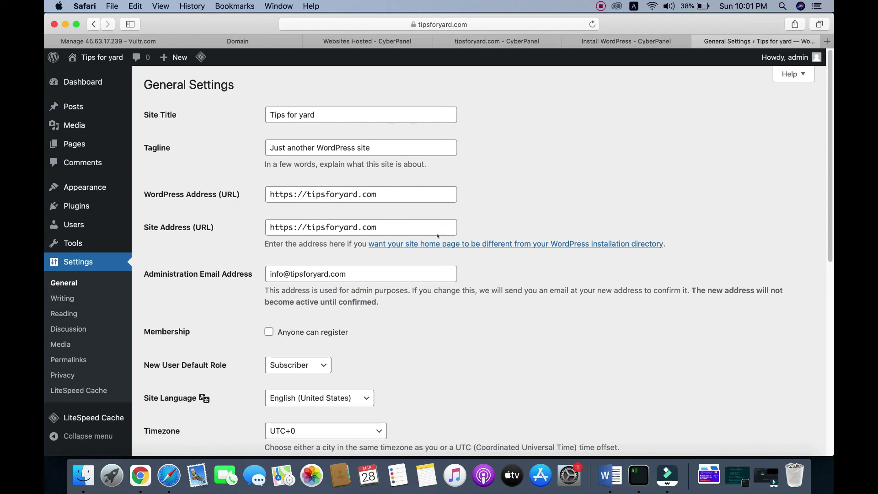
scroll(190, 306, "down", 5)
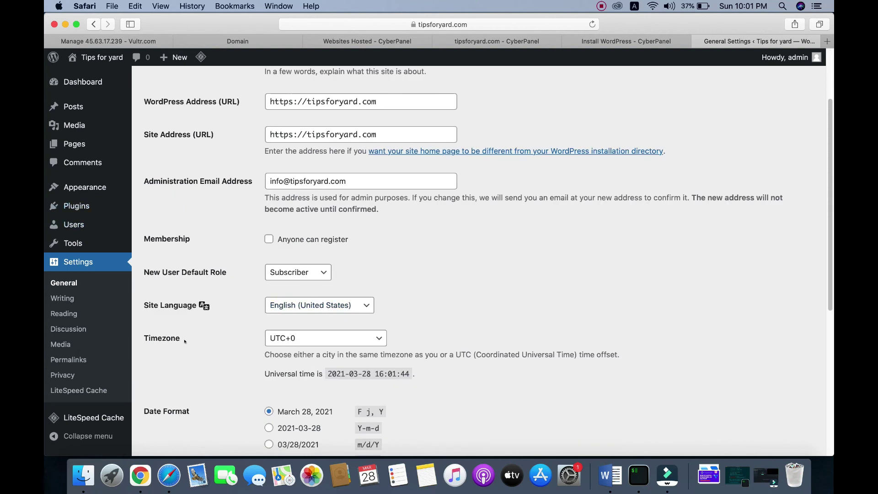
mouse_move(81, 416)
left_click(59, 360)
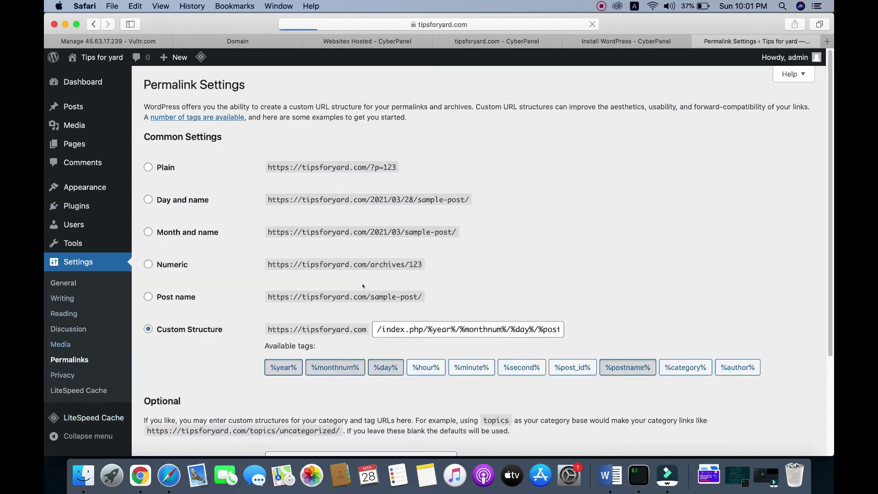
- Select the Post name permalink structure, save it, and view the live site
scroll(188, 297, "down", 2)
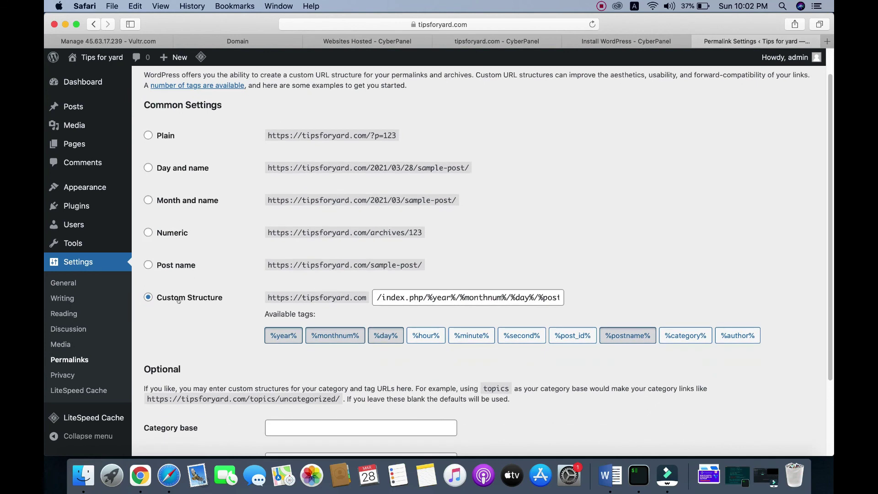
left_click(167, 265)
scroll(163, 343, "down", 5)
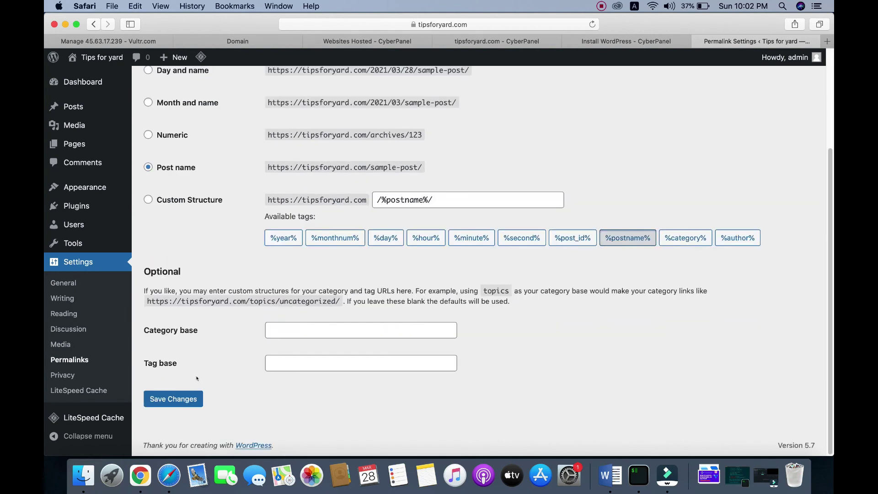
left_click(158, 399)
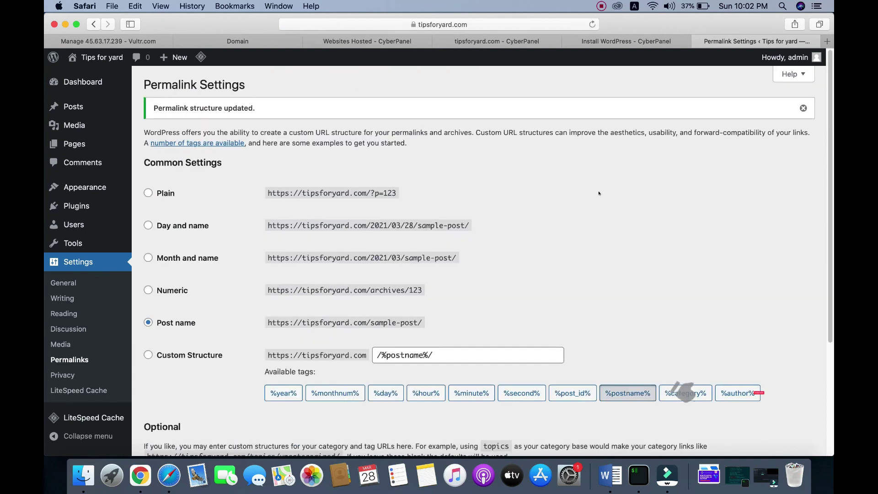
mouse_move(102, 57)
left_click(79, 77)
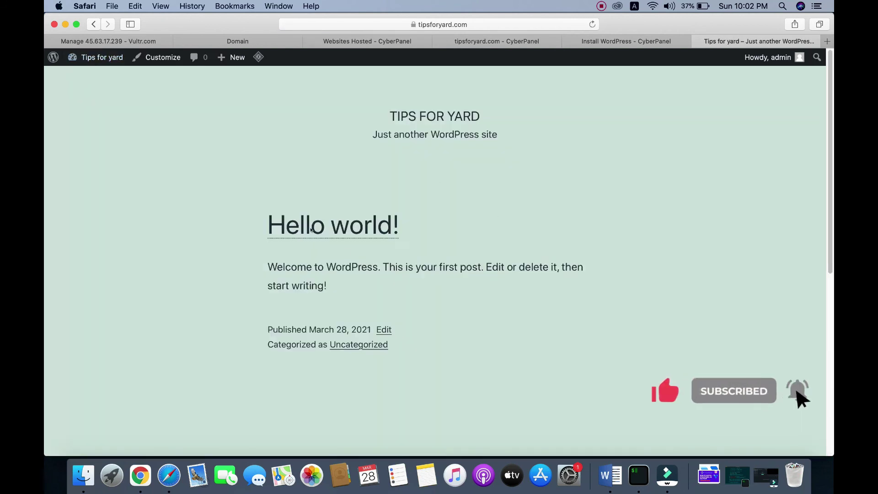
- Open the Hello world! post, confirm it returns 404 Not Found, and return to CyberPanel's tipsforyard.com page
left_click(310, 230)
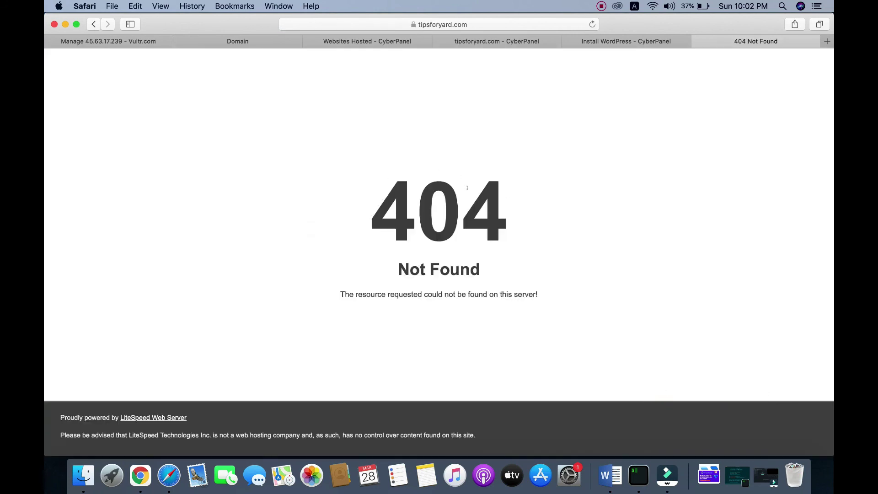
left_click(487, 42)
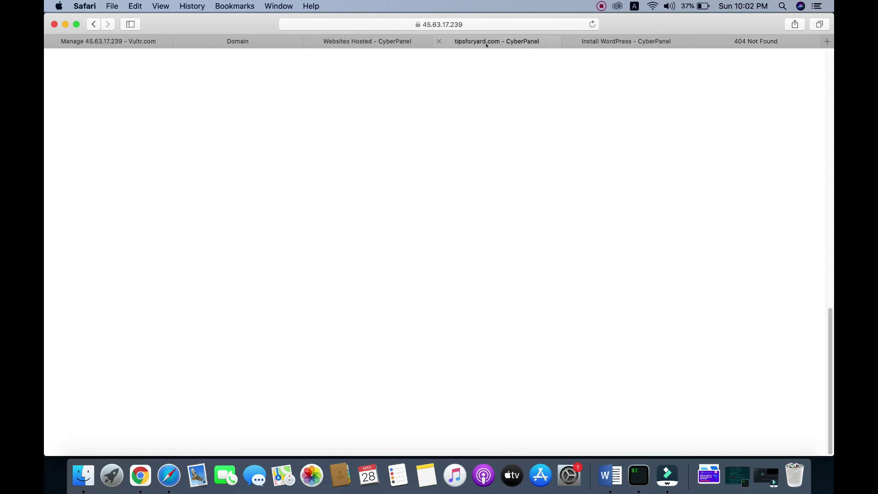
scroll(436, 207, "up", 10)
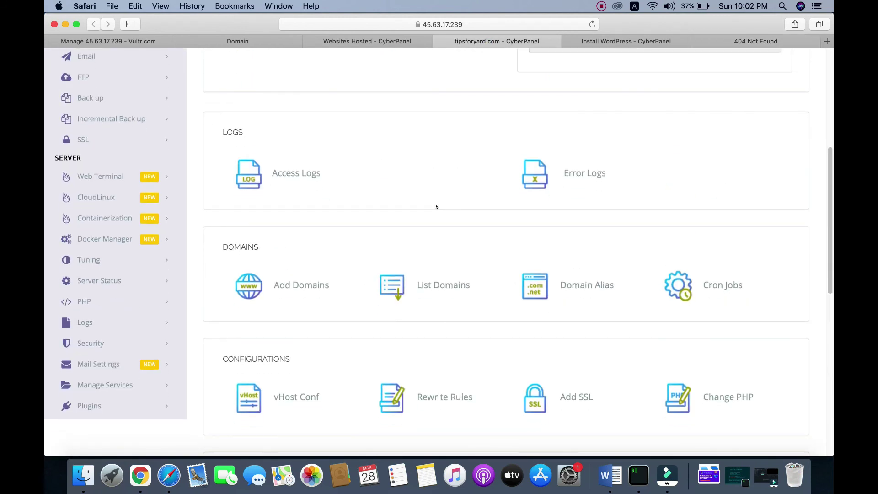
- Reboot LiteSpeed from Server Status > LiteSpeed Status until it reports "Action successful."
left_click(95, 280)
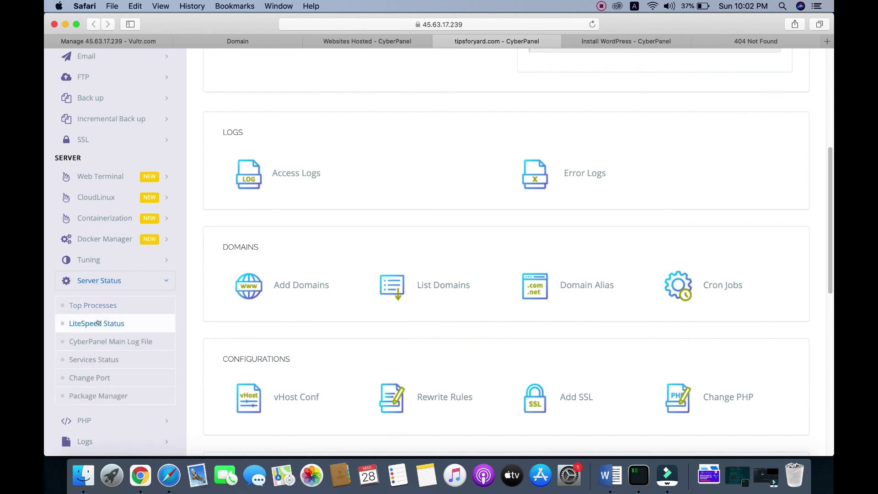
left_click(90, 323)
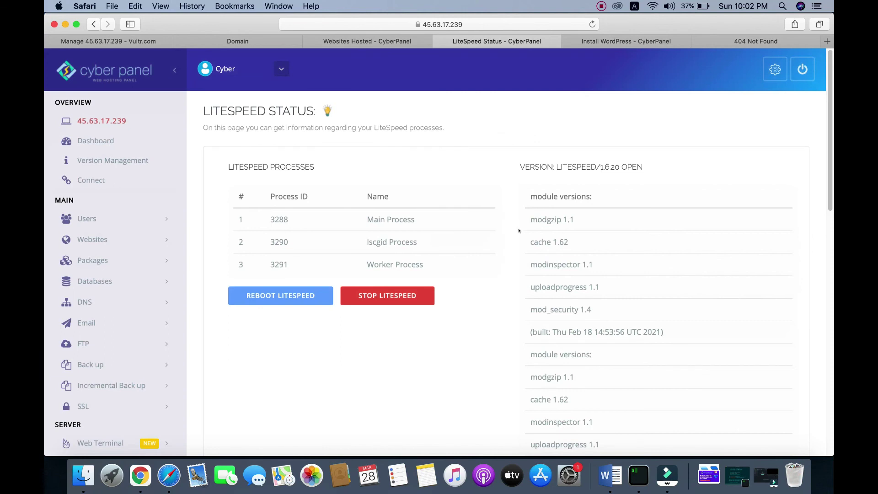
left_click(260, 294)
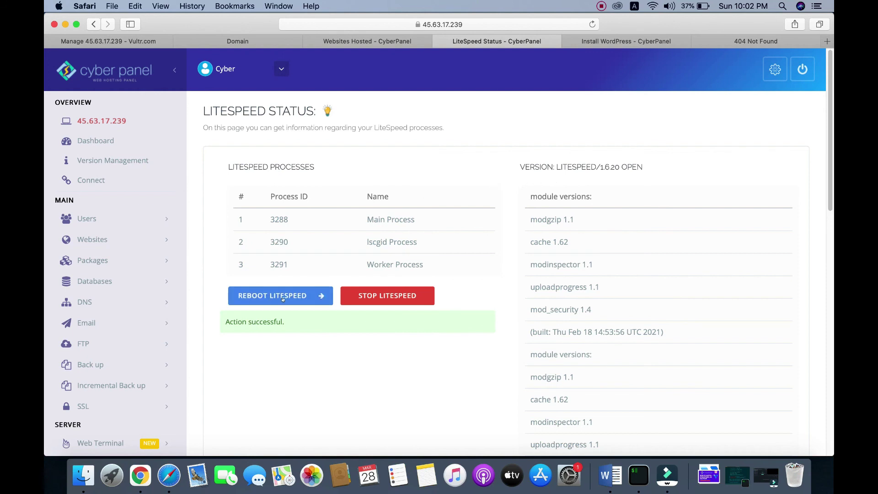
left_click(747, 40)
- Reload the 404 page so Hello world! loads, then return to the TIPS FOR YARD home page
right_click(347, 143)
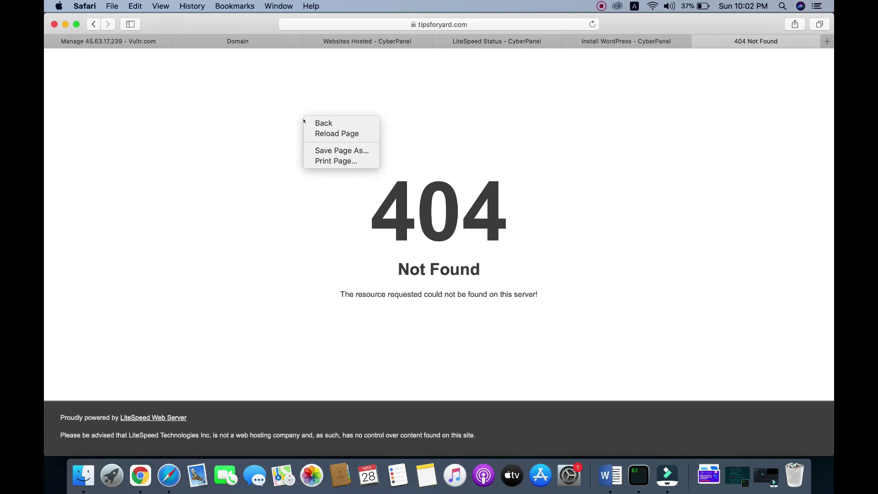
left_click(340, 131)
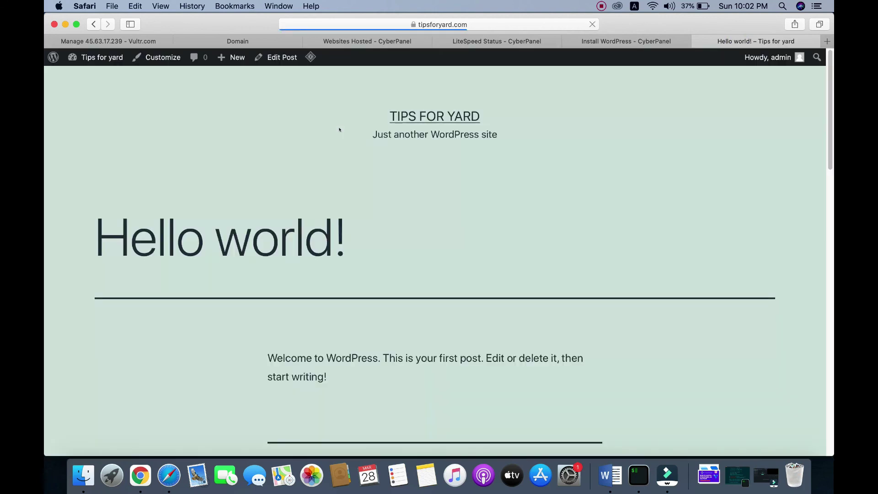
left_click(414, 115)
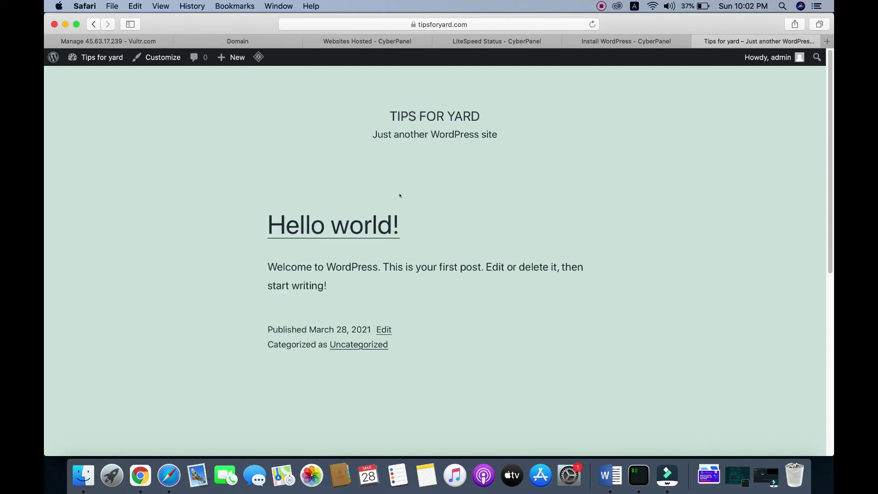
scroll(399, 196, "down", 10)
scroll(399, 196, "up", 5)
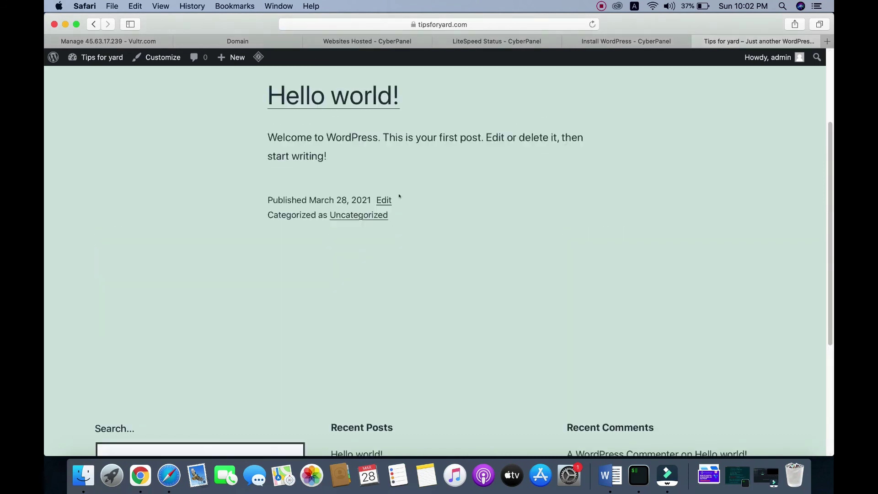
scroll(399, 196, "up", 3)
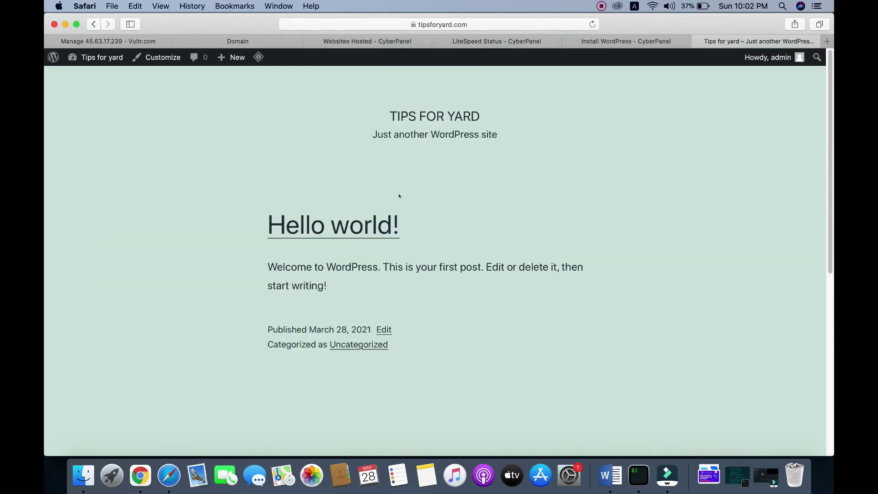